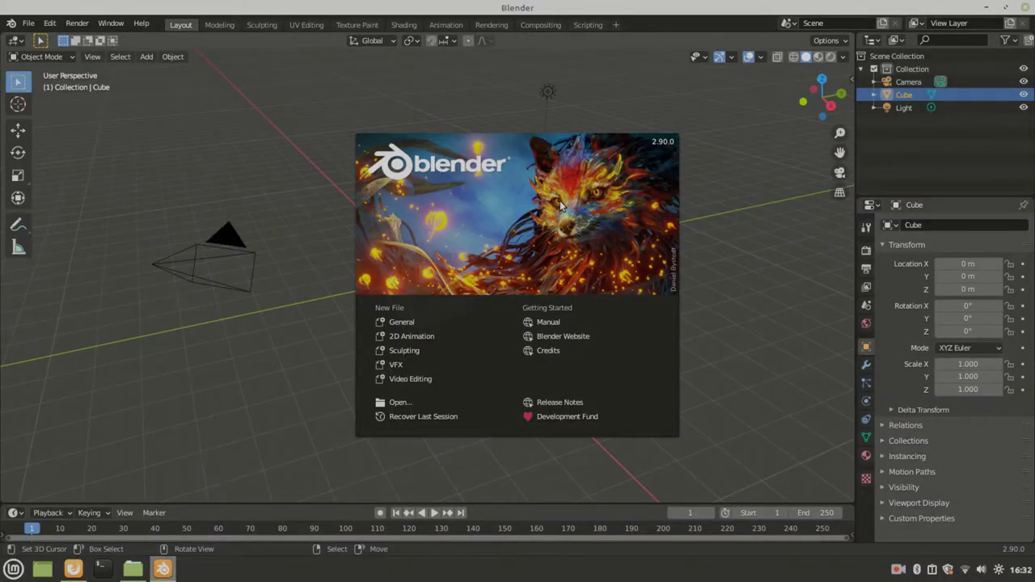
Step: Dismiss the splash screen and view the default cube in Front Orthographic
left_click(560, 206)
key("KP_1")
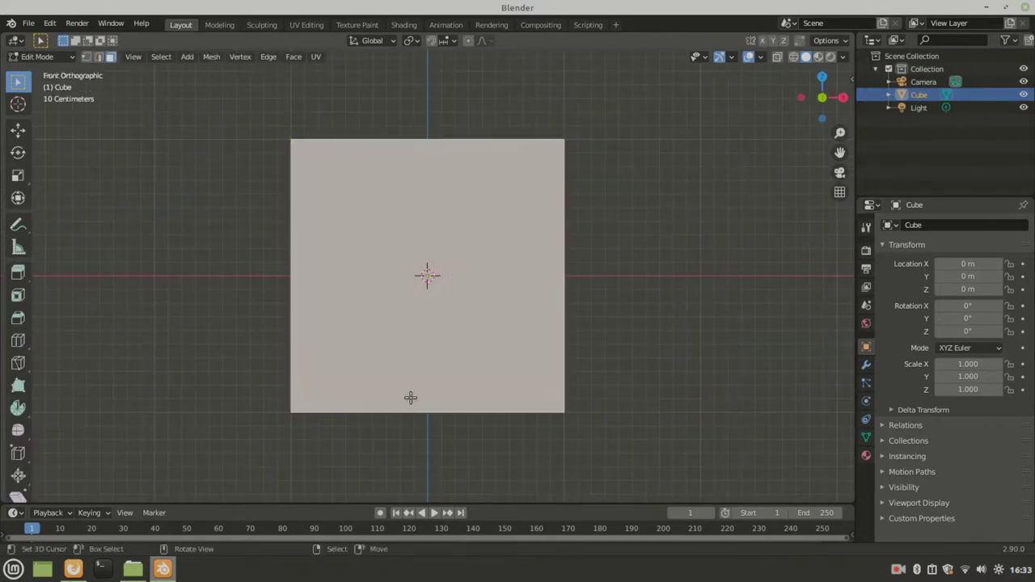
Step: Move the cube's bottom edge and scale the mesh into a flat, long slab
left_click(410, 398)
left_click(18, 130)
left_click(444, 189)
key("KP_7")
key("a")
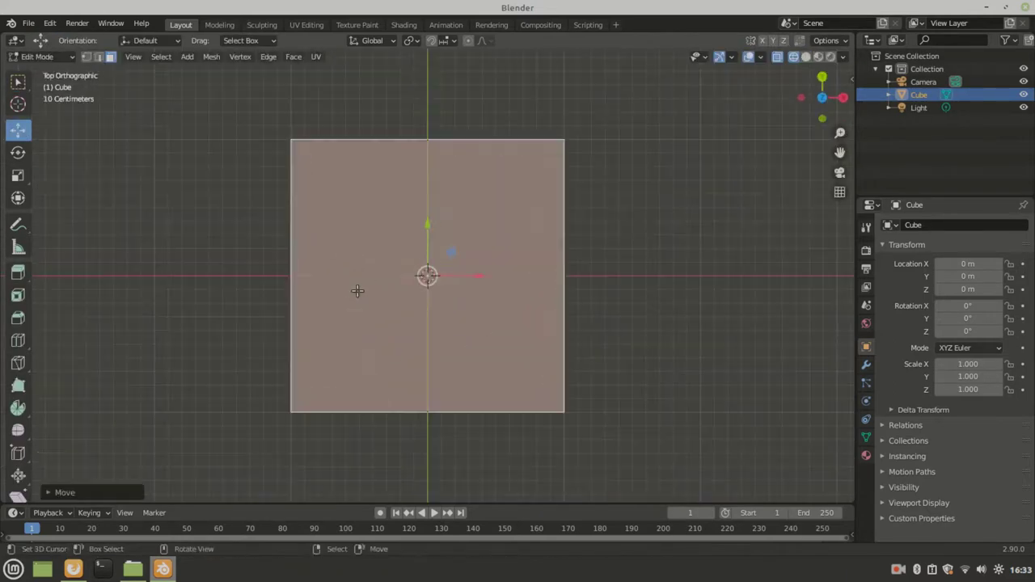
key("s")
mouse_move(498, 344)
middle_mouse_down()
mouse_move(453, 323)
mouse_move(469, 315)
middle_mouse_up()
Step: Loop cut the slab at its centre and delete the left half
key("2")
key("ctrl+r")
left_click(469, 316)
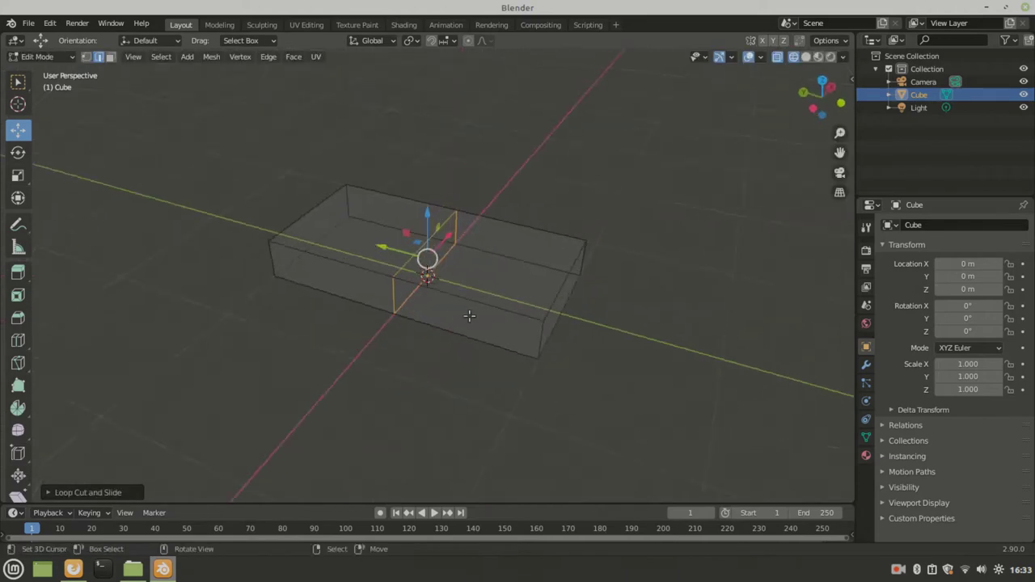
key("x")
left_click(269, 279)
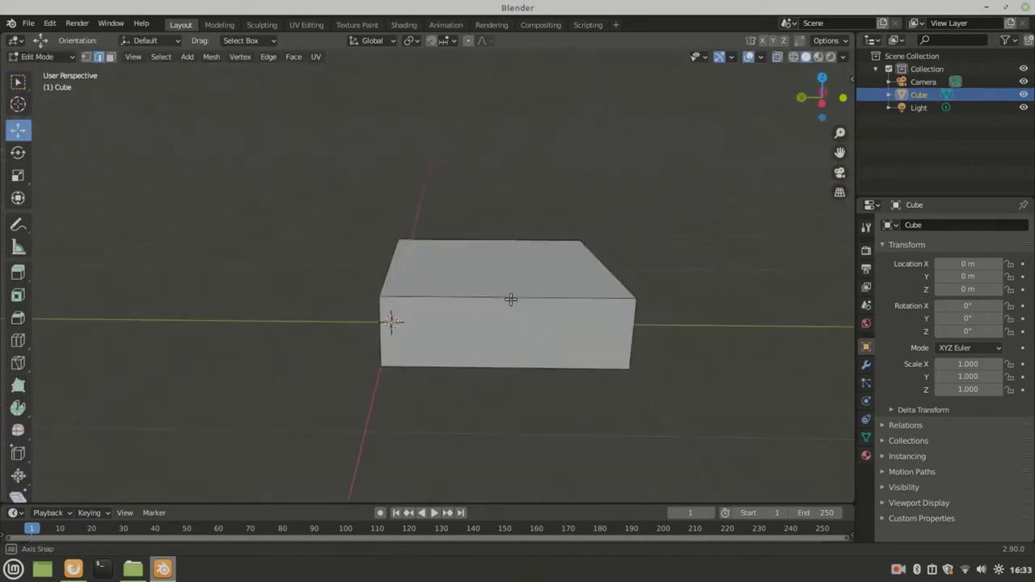
Step: Add a Mirror modifier to the half slab, mirroring on Y instead of X
left_click(866, 364)
left_click(899, 224)
left_click(899, 225)
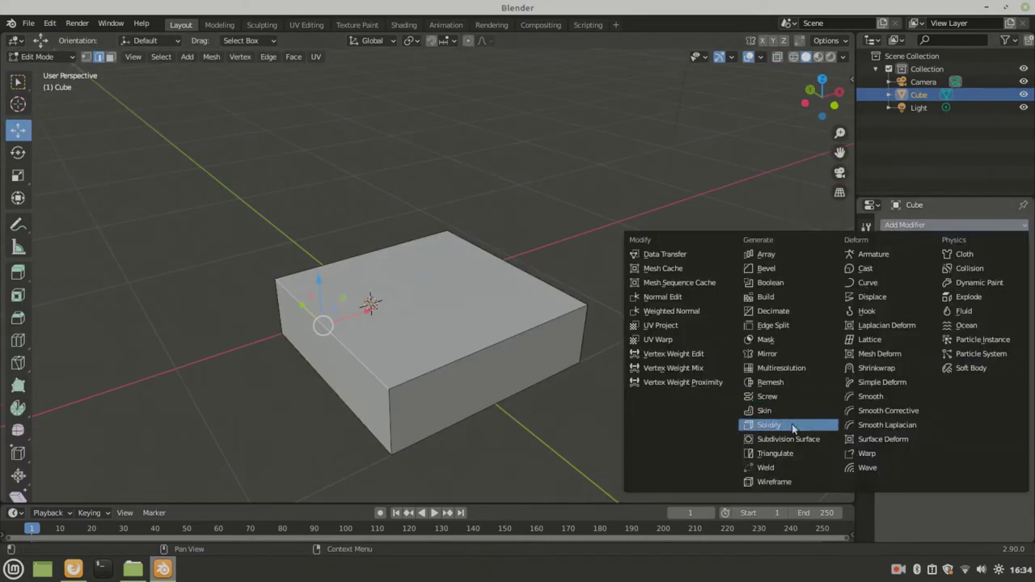
left_click(766, 354)
key("Tab")
left_click(973, 266)
key("Tab")
mouse_move(405, 307)
middle_mouse_down()
mouse_move(461, 317)
mouse_move(393, 328)
mouse_move(462, 329)
middle_mouse_up()
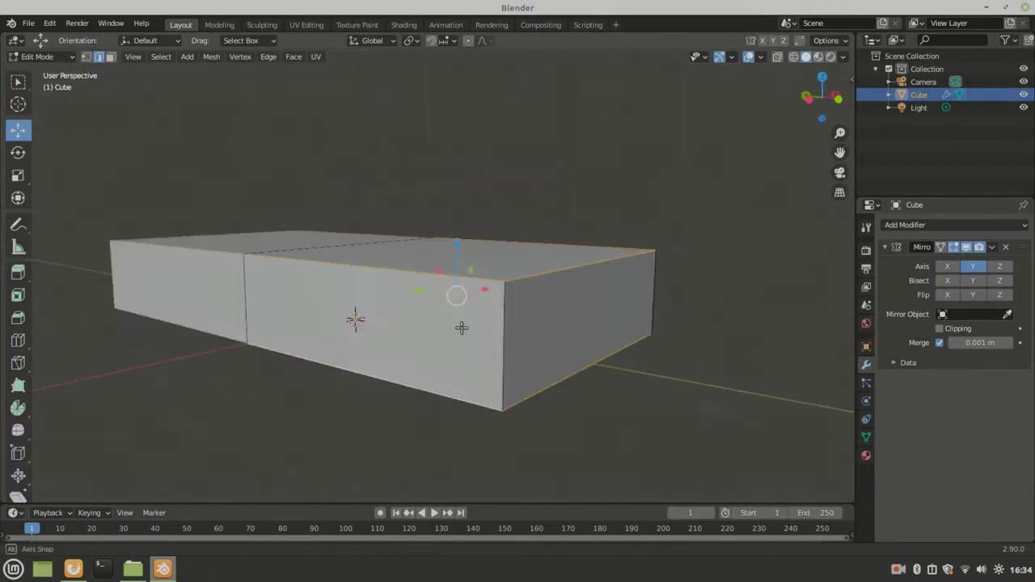
Step: Bevel the slab's selected outer edges, then deselect them
key("ctrl+b")
left_click(452, 277)
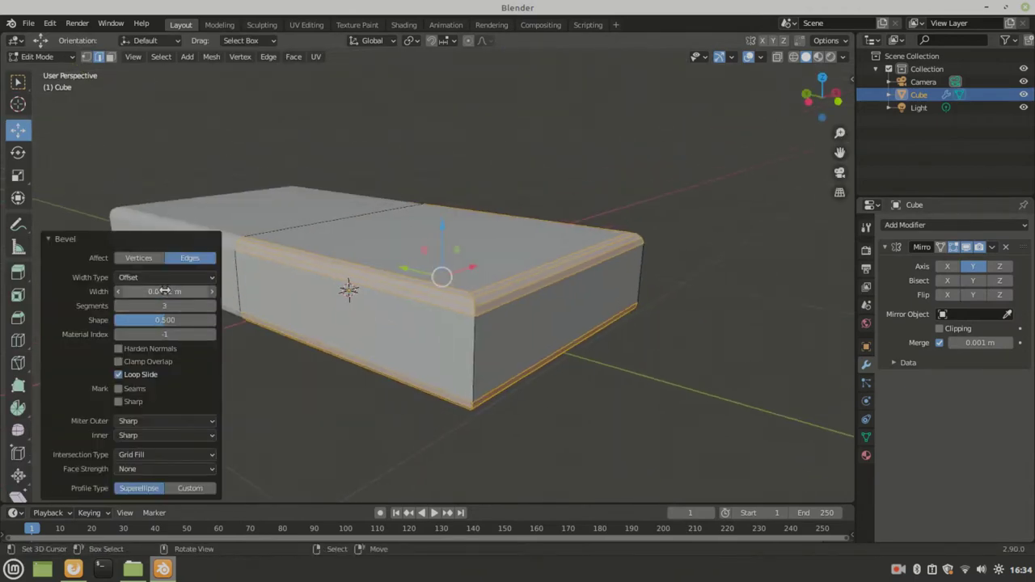
mouse_move(348, 290)
middle_mouse_down()
mouse_move(450, 254)
mouse_move(368, 321)
middle_mouse_up()
key("alt+a")
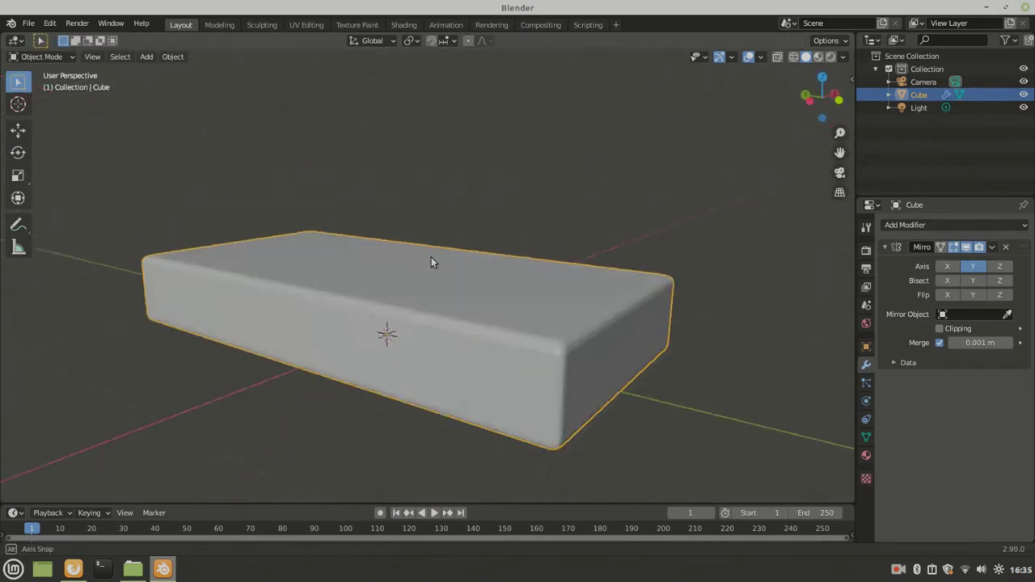
Step: Apply the Mirror modifier and bevel the selected edges from the top view
left_click(172, 57)
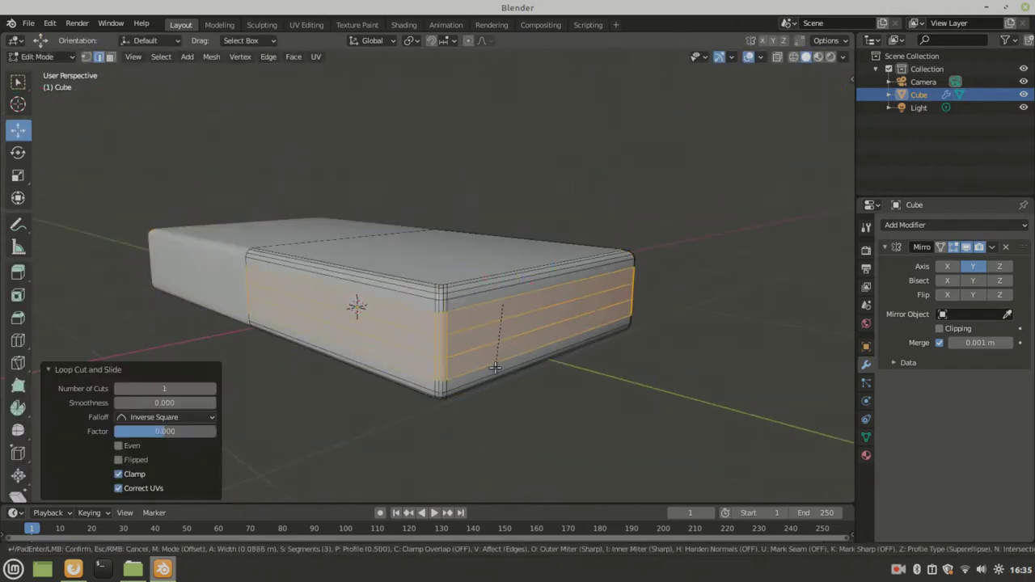
key("KP_7")
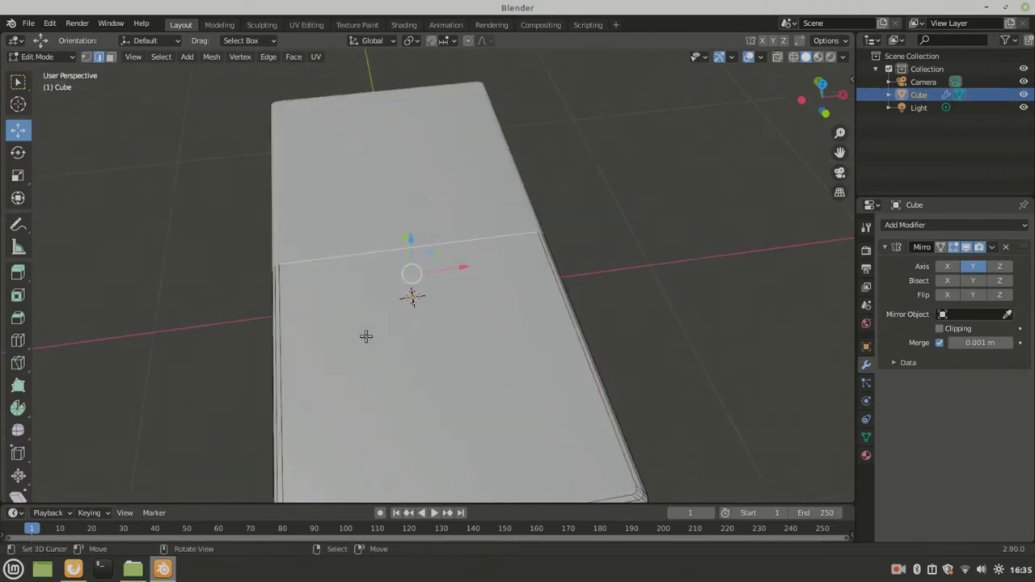
key("ctrl+b")
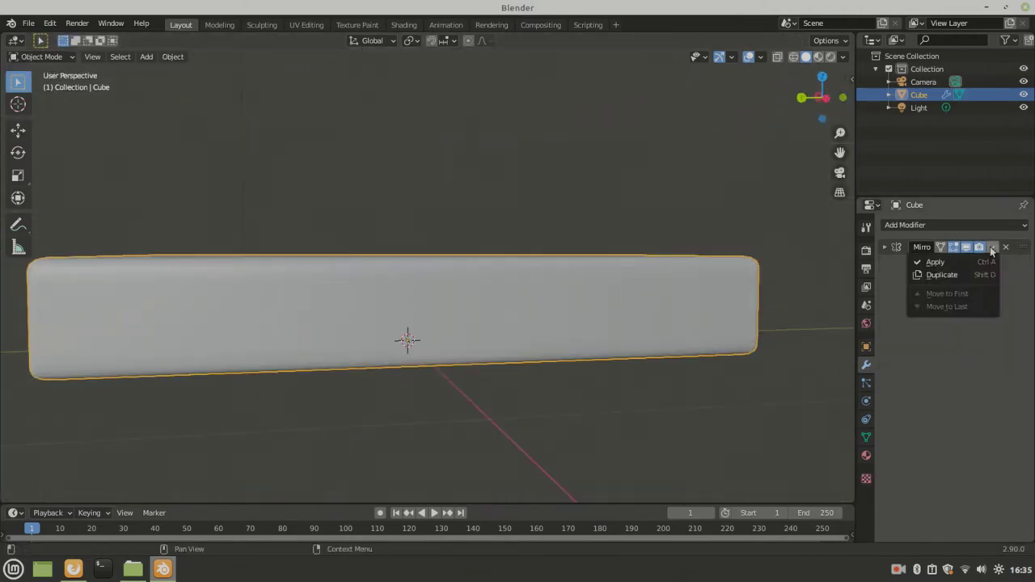
left_click(170, 59)
mouse_move(211, 56)
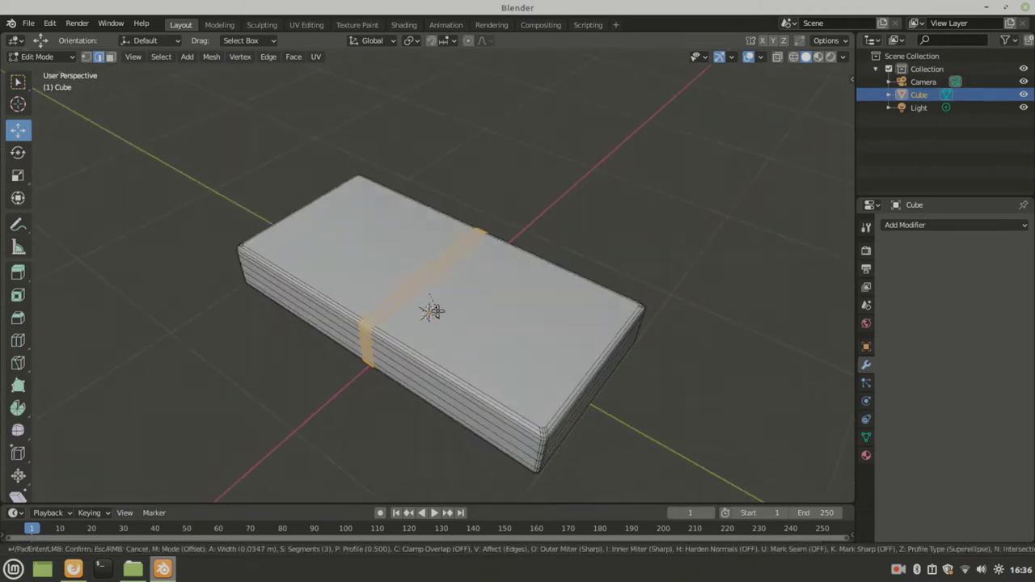
Step: Bevel the centre band, then inset the slab's top faces
left_click(433, 311)
key("KP_7")
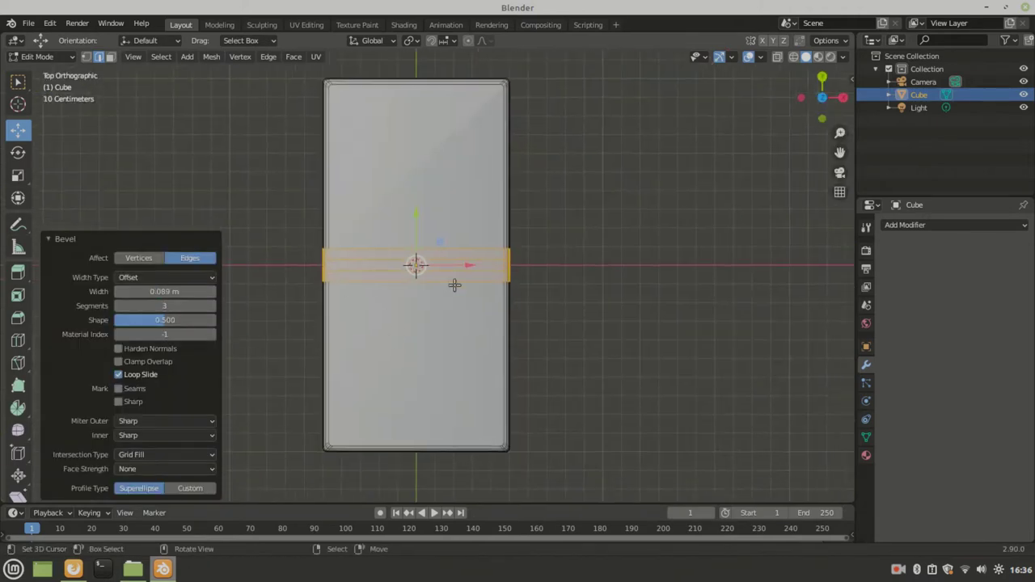
middle_click_drag(456, 284, 223, 179)
left_click(355, 257, "shift")
key("i")
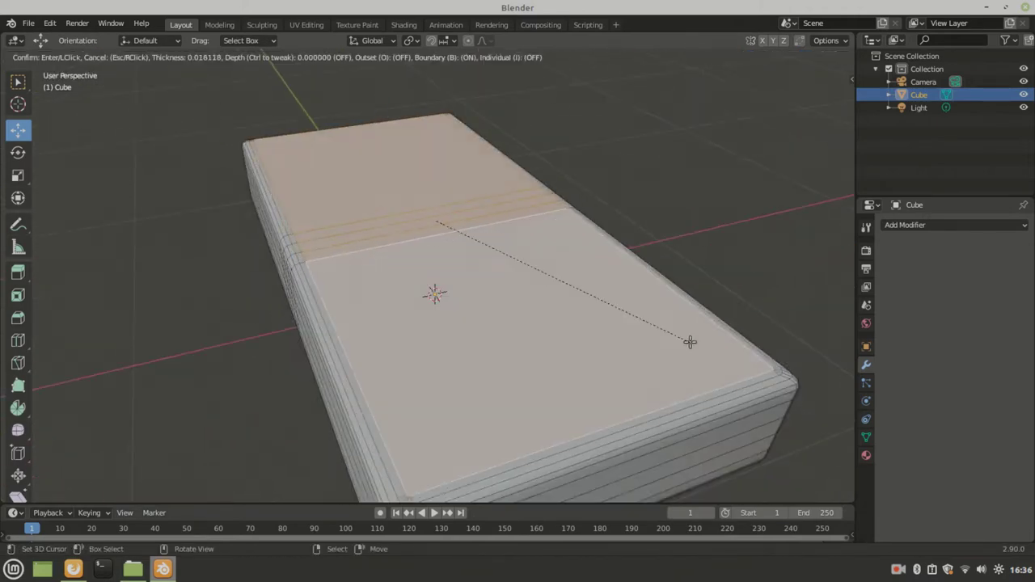
left_click(737, 373)
Step: Widen the centre divider band by scaling it along Y
middle_click_drag(737, 373, 412, 324)
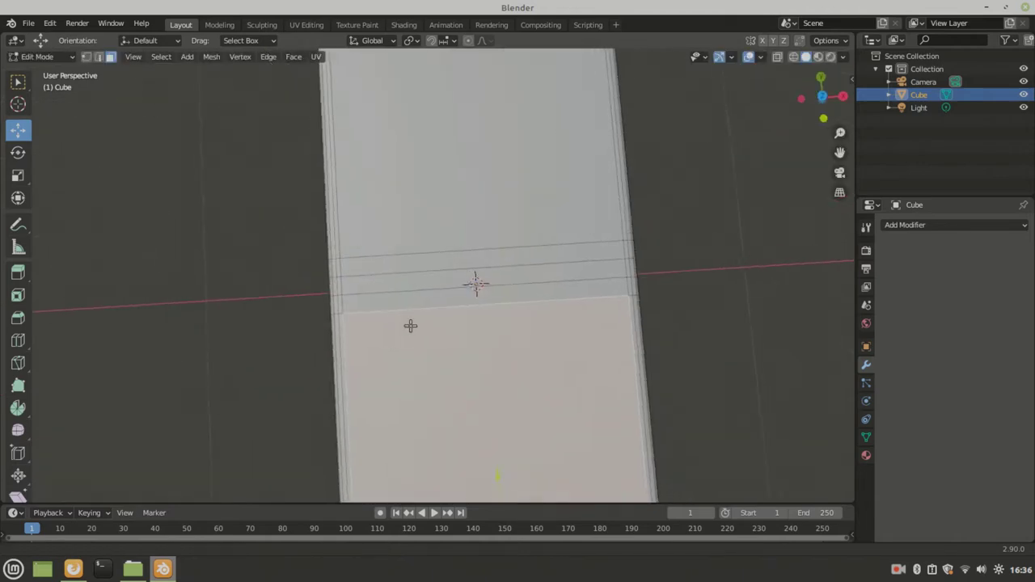
middle_click_drag(407, 264, 438, 292)
key("s")
key("y")
left_click(525, 340)
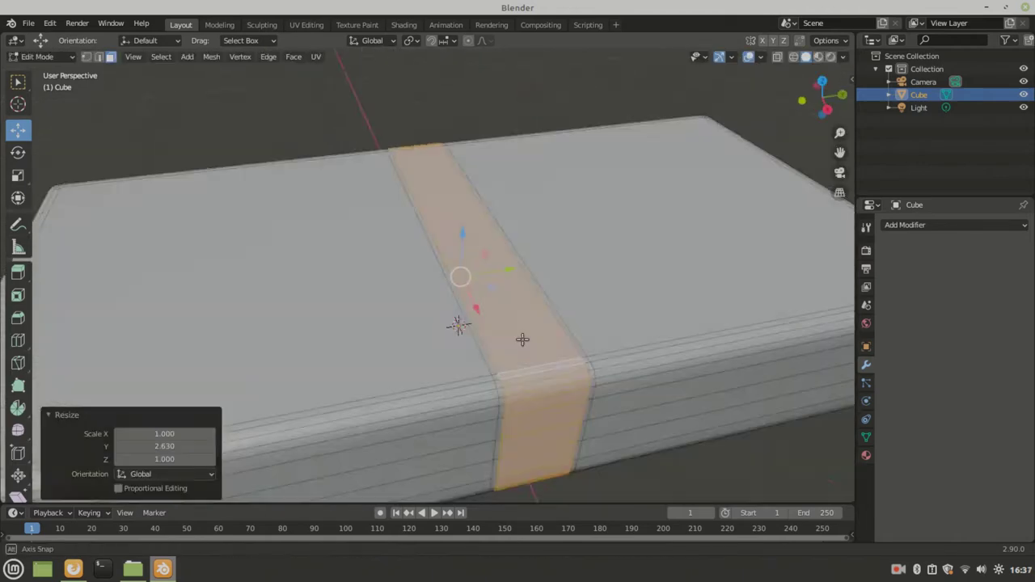
mouse_move(525, 340)
middle_mouse_down()
mouse_move(492, 275)
mouse_move(575, 246)
mouse_move(469, 291)
mouse_move(457, 220)
mouse_move(474, 262)
mouse_move(416, 361)
mouse_move(439, 296)
mouse_move(567, 299)
mouse_move(542, 333)
mouse_move(517, 291)
mouse_move(511, 206)
mouse_move(514, 289)
mouse_move(672, 210)
mouse_move(494, 297)
mouse_move(503, 329)
middle_mouse_up()
Step: Delete the inset top faces to open the domino into a tray
key("Tab")
key("Tab")
key("x")
left_click(456, 248)
key("Tab")
key("s")
key("x")
key("Escape")
key("Tab")
Step: Snap the 3D cursor to the selected face above the tray
key("shift+s")
left_click(514, 289)
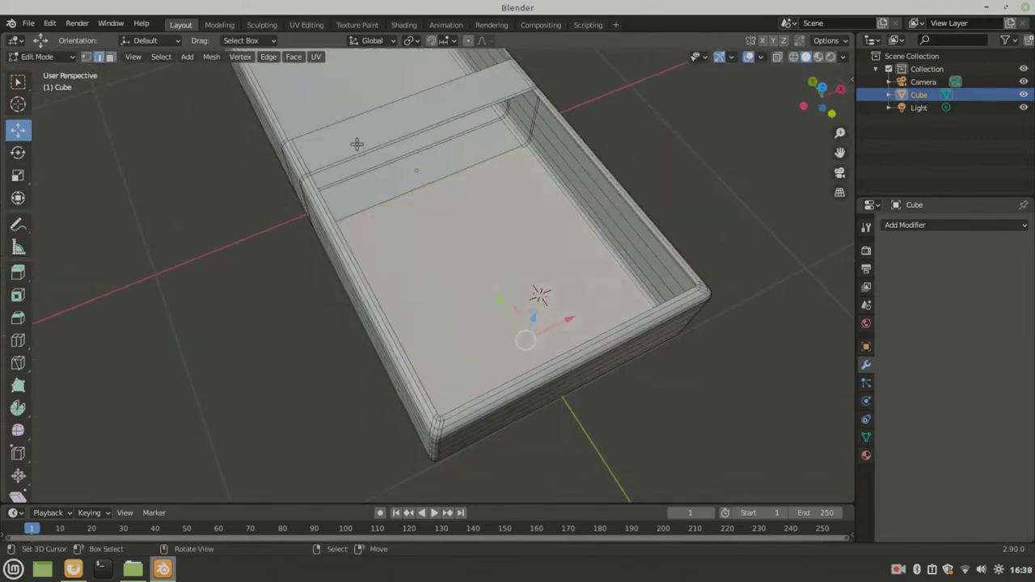
mouse_move(357, 144)
middle_mouse_down()
mouse_move(550, 224)
mouse_move(527, 248)
middle_mouse_up()
key("Tab")
Step: Add a plane at the 3D cursor and scale it to fit the recess
key("shift+a")
left_click(574, 297)
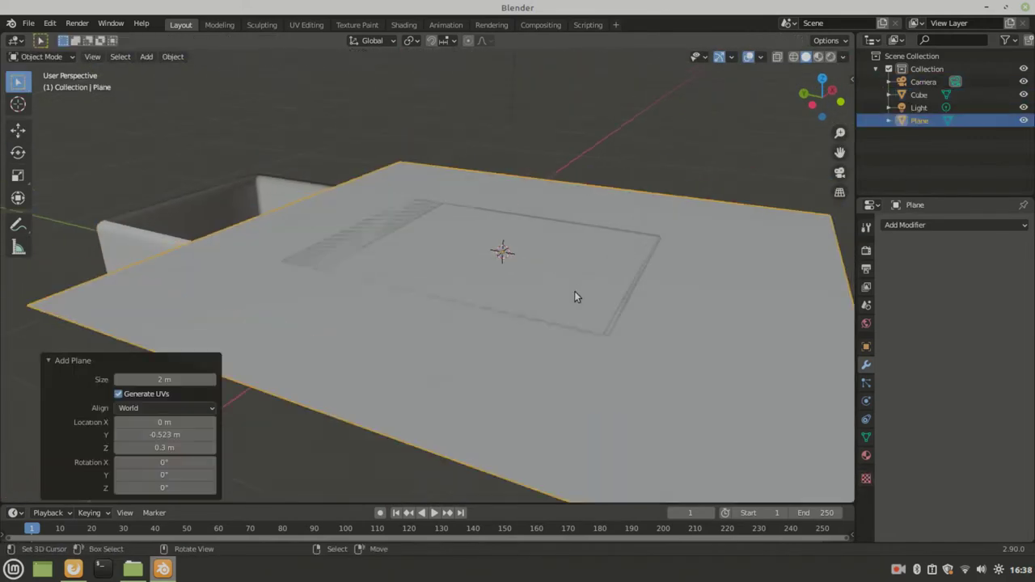
key("KP_7")
key("s")
left_click(524, 306)
Step: Add centred loop cuts across the plane and delete the selected grid faces
key("Tab")
key("ctrl+r")
left_click(527, 437)
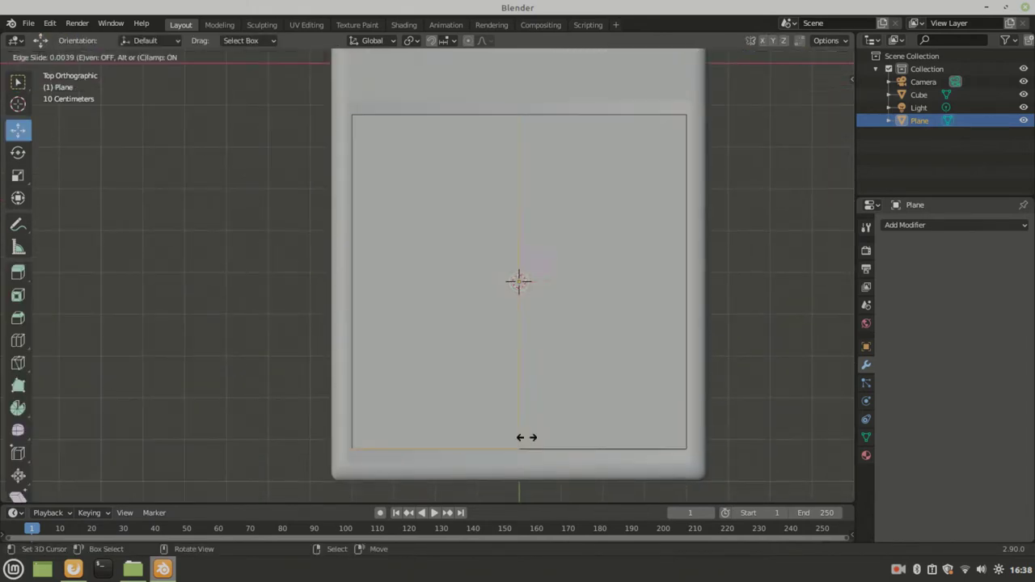
right_click(527, 438)
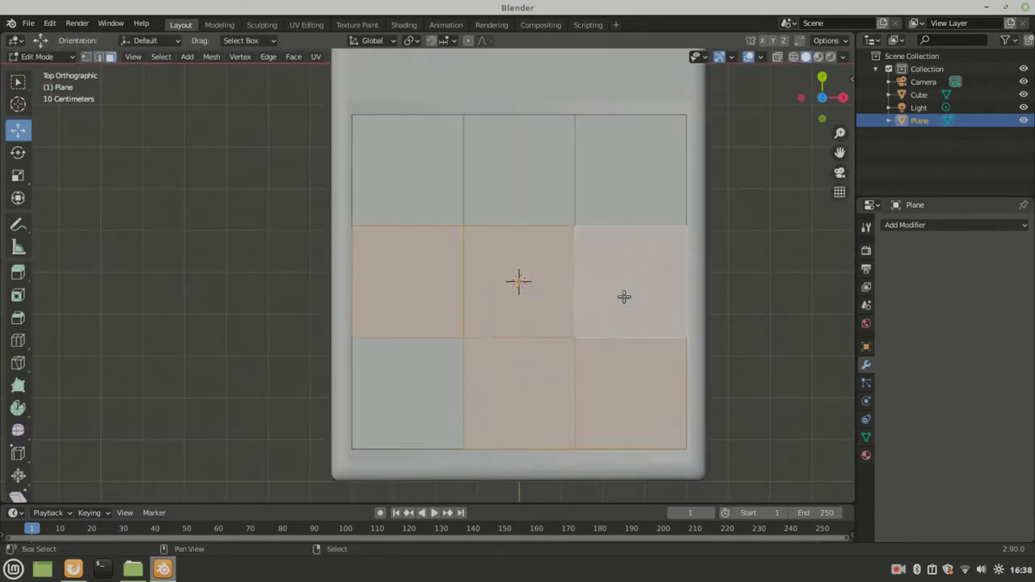
key("x")
left_click(377, 234)
Step: Save the file as untitled.blend
key("Tab")
mouse_move(517, 280)
middle_mouse_down()
mouse_move(469, 285)
mouse_move(525, 279)
mouse_move(509, 345)
middle_mouse_up()
scroll(502, 284, "up", 3)
key("ctrl+s")
left_click(792, 481)
Step: Delete the plane's faces, leaving only its outline edges
key("Tab")
key("x")
left_click(488, 244)
Step: Add a circle for a pip, edit its vertex count, and shrink it to a tenth
key("shift+a")
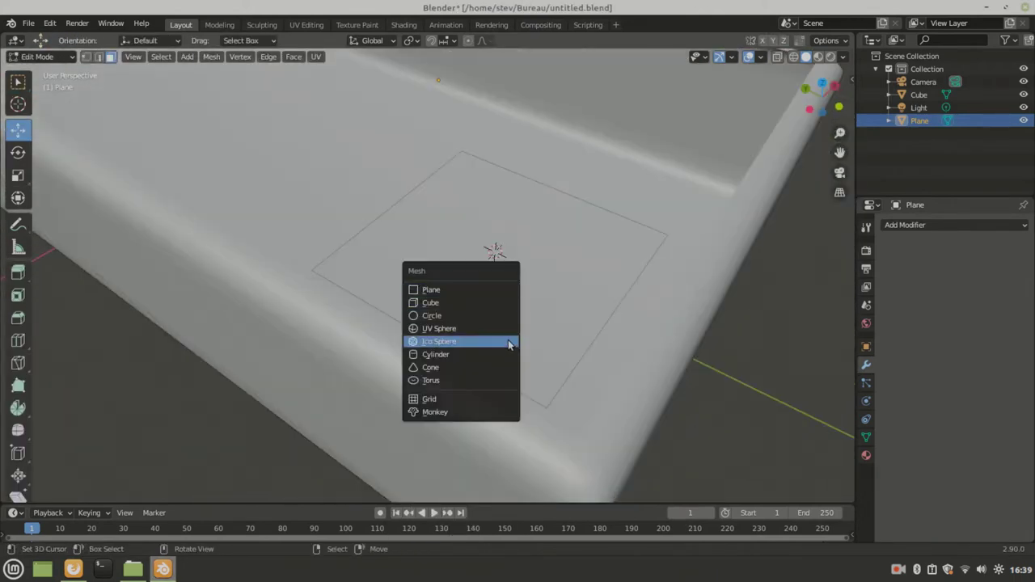
left_click(469, 315)
scroll(469, 316, "down", 5)
middle_click_drag(486, 307, 364, 340)
double_click(186, 351)
type("16")
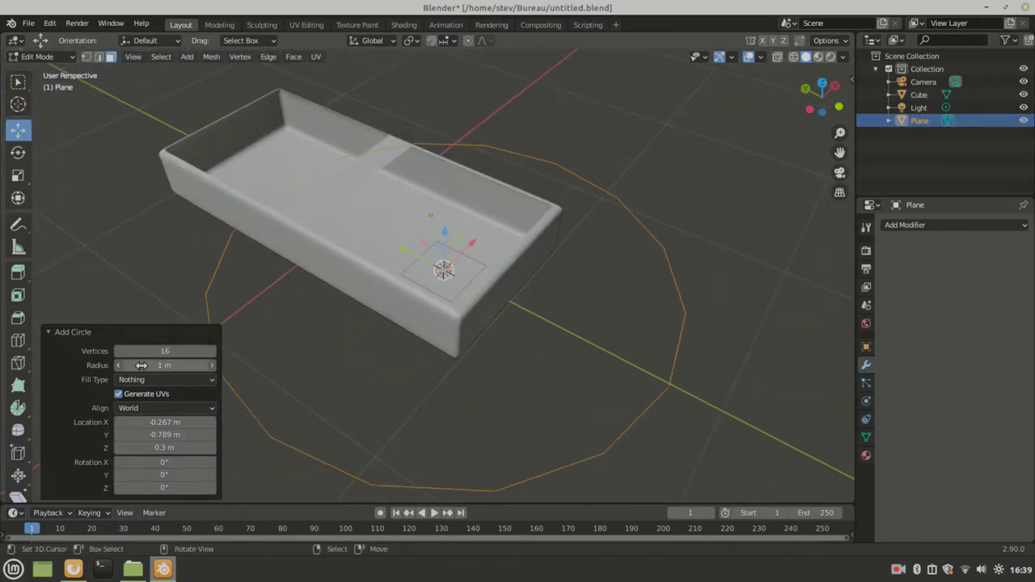
key("Tab")
left_click(483, 293)
Step: Extrude and scale the circle ring, then extrude it 0.01 m downward
scroll(484, 293, "up", 5)
scroll(484, 292, "up", 3)
key("e")
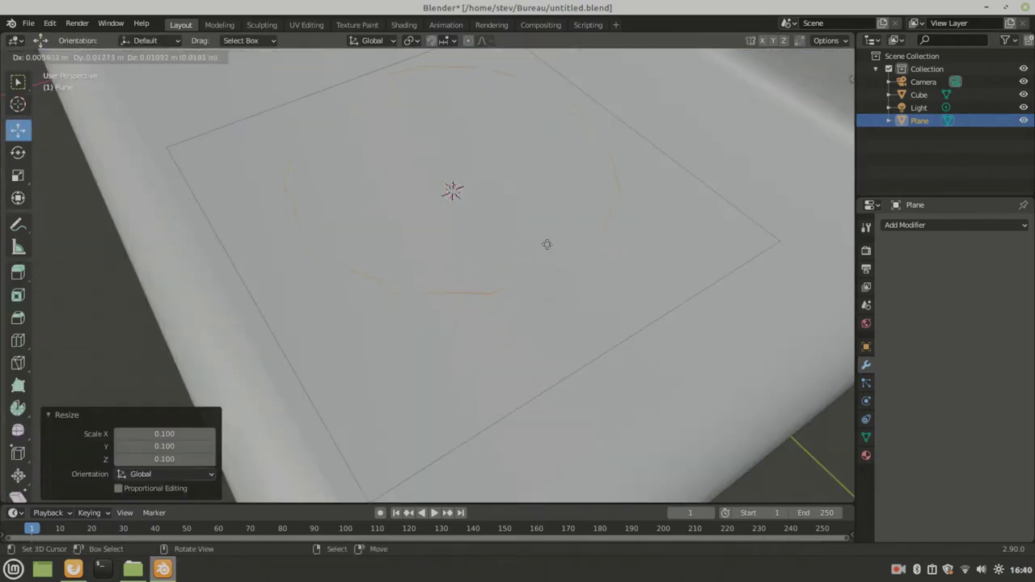
left_click(590, 266)
key("KP_7")
key("s")
left_click(619, 203)
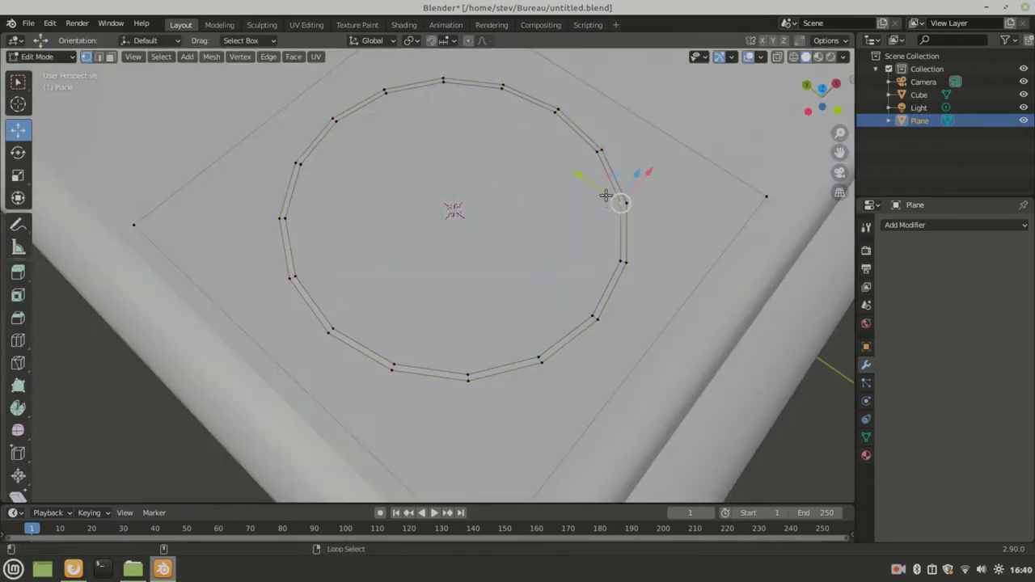
key("KP_1")
key("g")
left_click(526, 205)
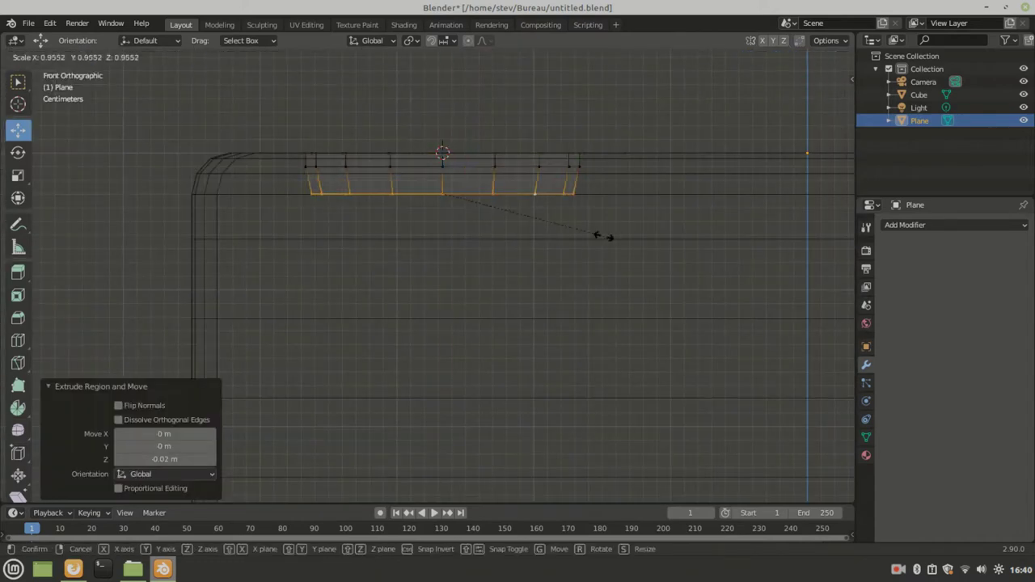
key("Escape")
Step: Bevel the pip centre to shape the bowl, then return to object mode
middle_click_drag(470, 245, 547, 284)
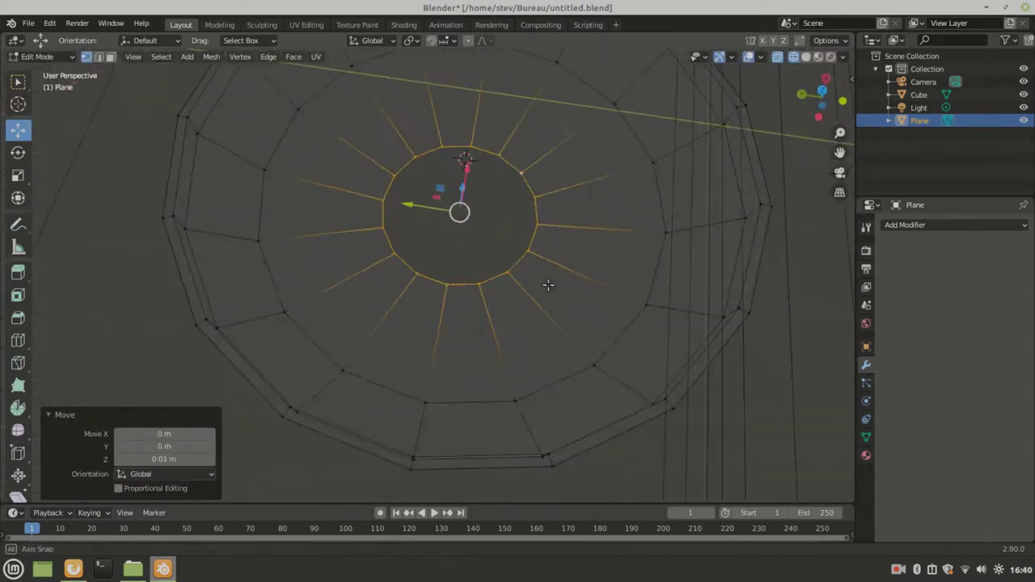
scroll(548, 284, "up", 2)
left_click(448, 225)
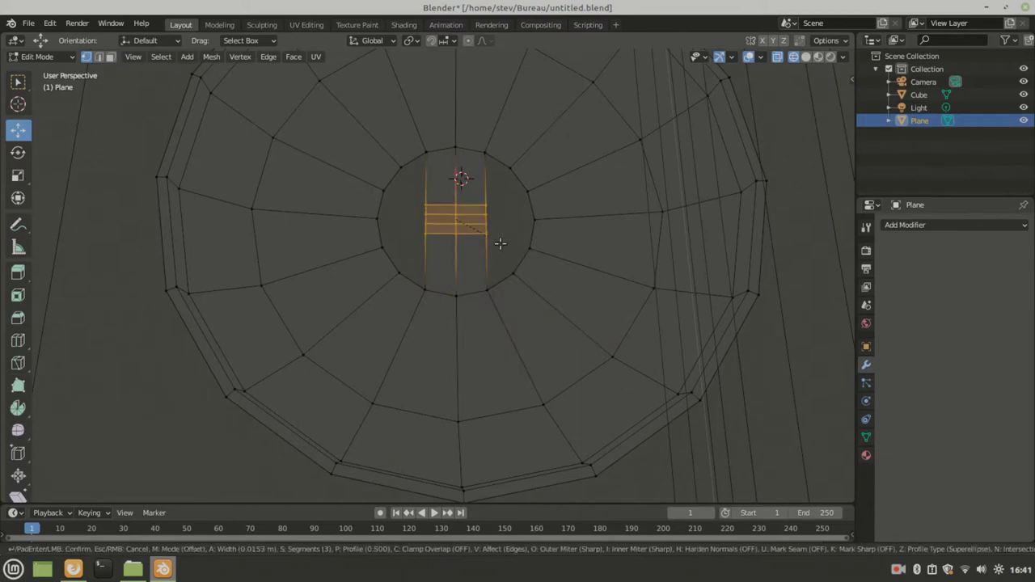
left_click(501, 244)
left_click(500, 280)
mouse_move(421, 289)
middle_mouse_down()
mouse_move(404, 224)
mouse_move(479, 200)
middle_mouse_up()
left_click(521, 227)
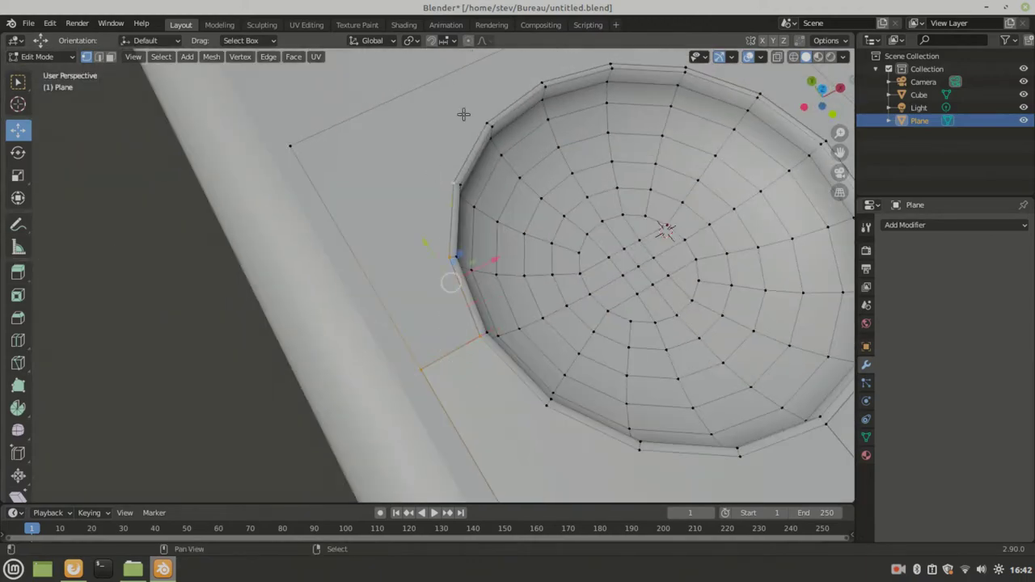
middle_click_drag(464, 113, 463, 159, "shift")
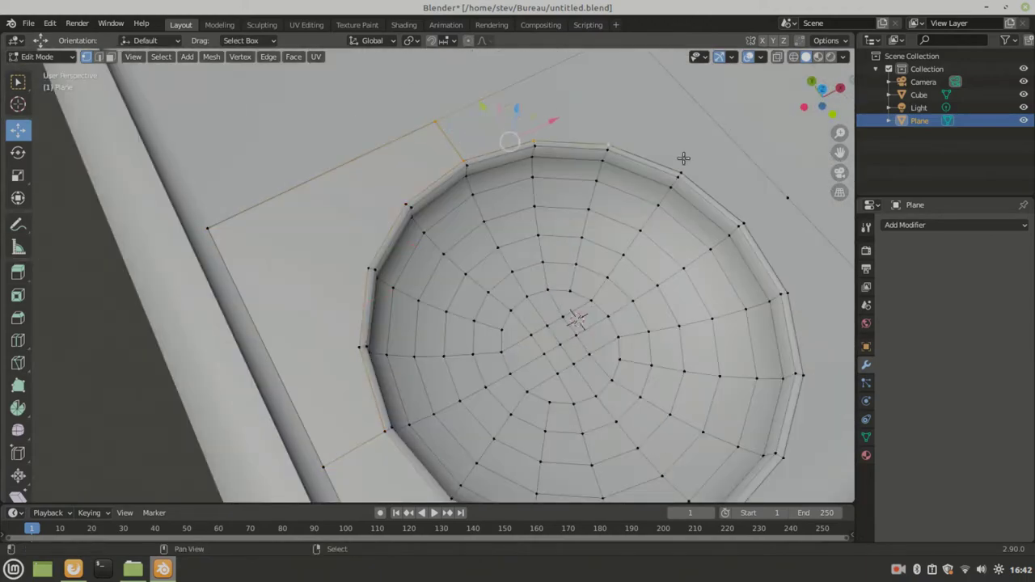
mouse_move(684, 159)
middle_mouse_down("shift")
mouse_move(538, 194)
mouse_move(521, 327)
middle_mouse_up("shift")
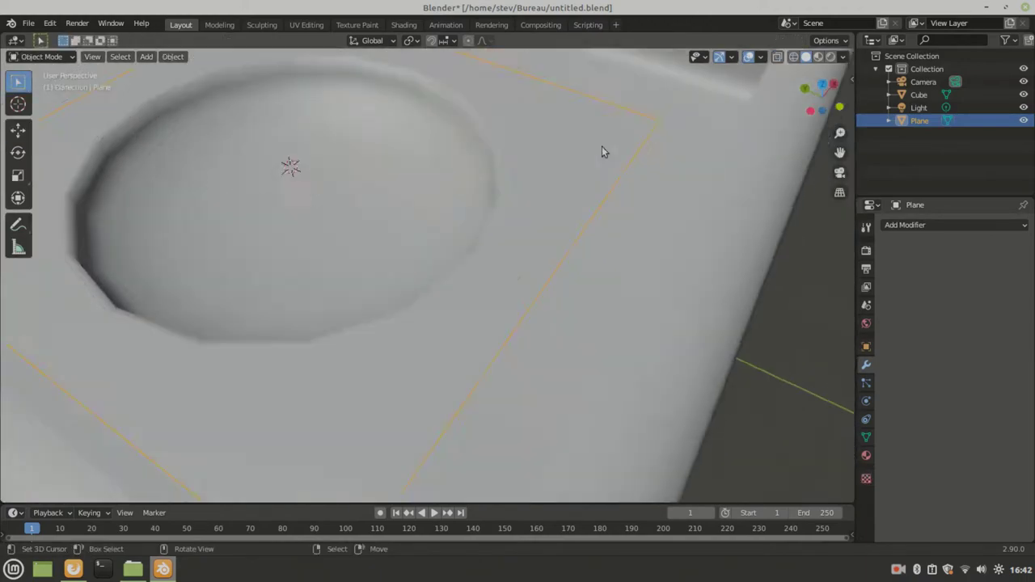
key("Tab")
Step: Add two Array modifiers with Count 3, the second offset 1.0 along Y
left_click(954, 225)
left_click(744, 247)
left_click(955, 225)
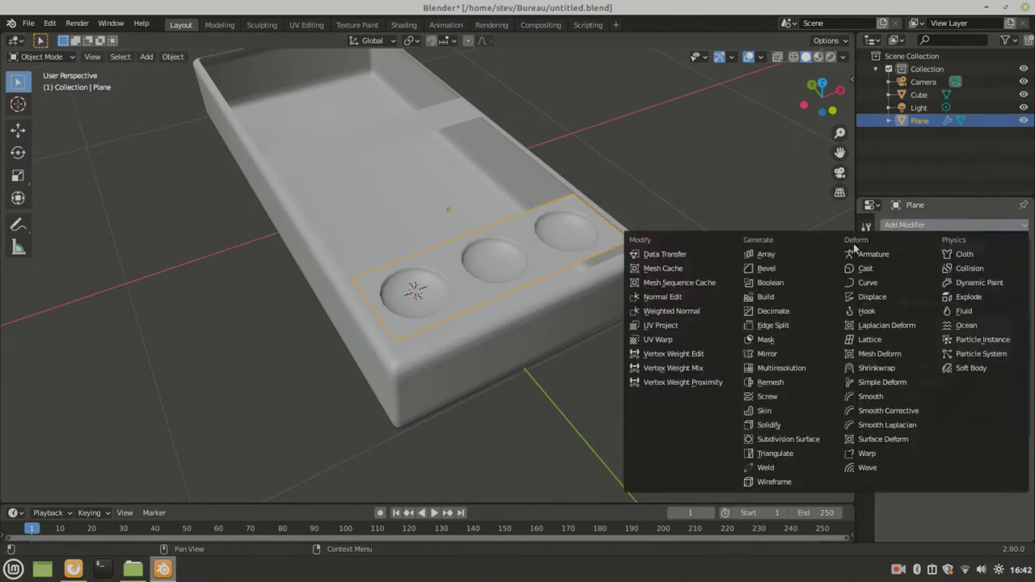
left_click(745, 248)
key("Return")
left_click(1010, 300)
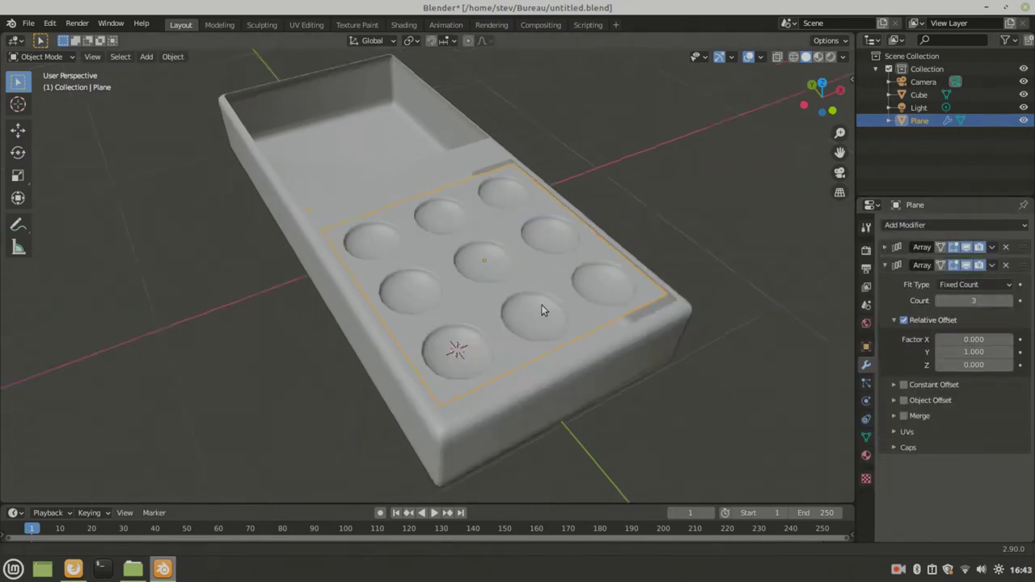
mouse_move(544, 308)
middle_mouse_down()
mouse_move(886, 251)
mouse_move(862, 326)
middle_mouse_up()
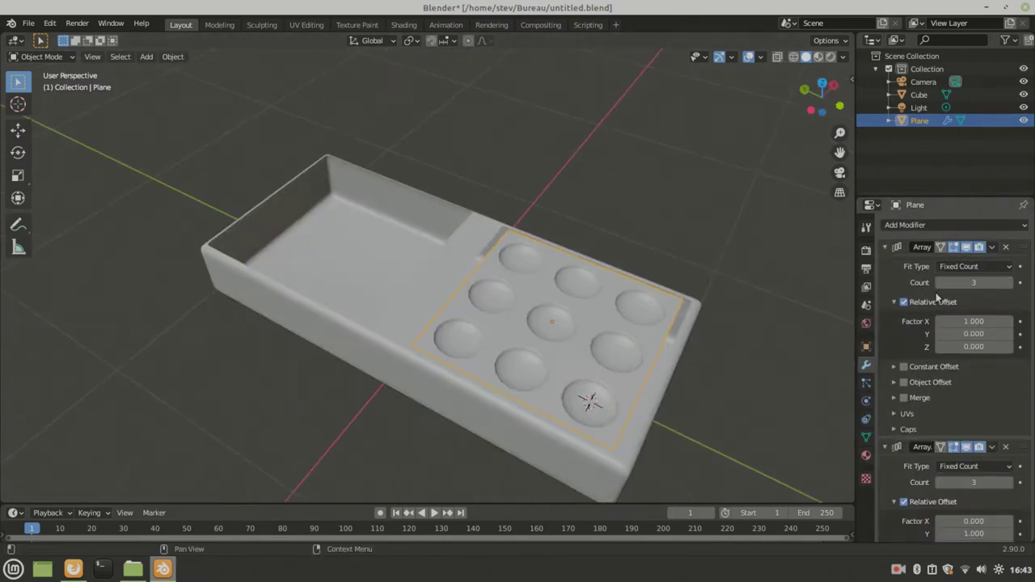
left_click(885, 247, "ctrl")
Step: Apply both Array modifiers and select the nine bowl centres in Edit Mode
key("ctrl+a")
key("ctrl+a")
key("Tab")
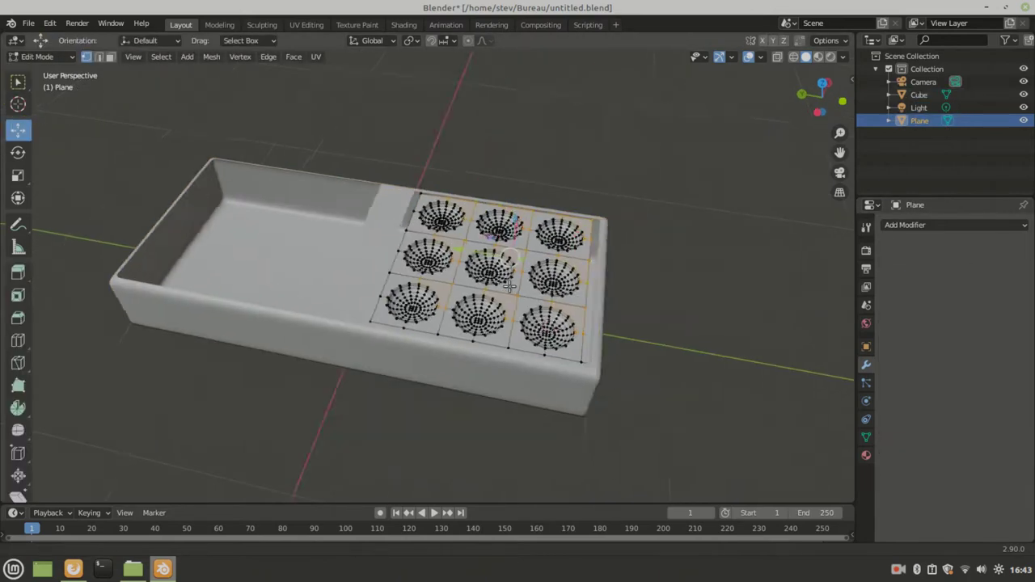
scroll(509, 286, "up", 5)
key("v")
key("Escape")
middle_click_drag(259, 350, 469, 339)
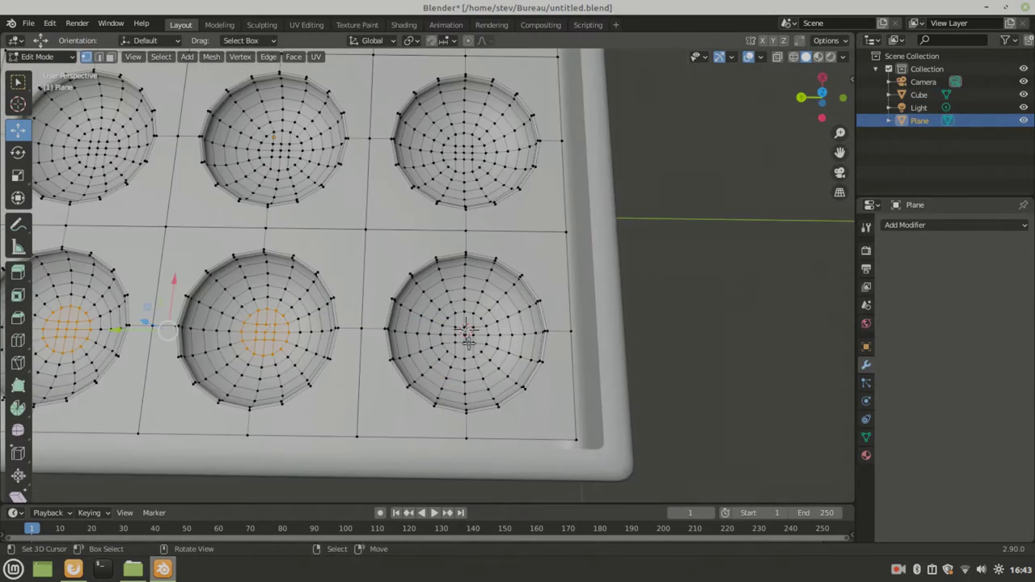
key("Escape")
scroll(511, 328, "up", 4, "shift")
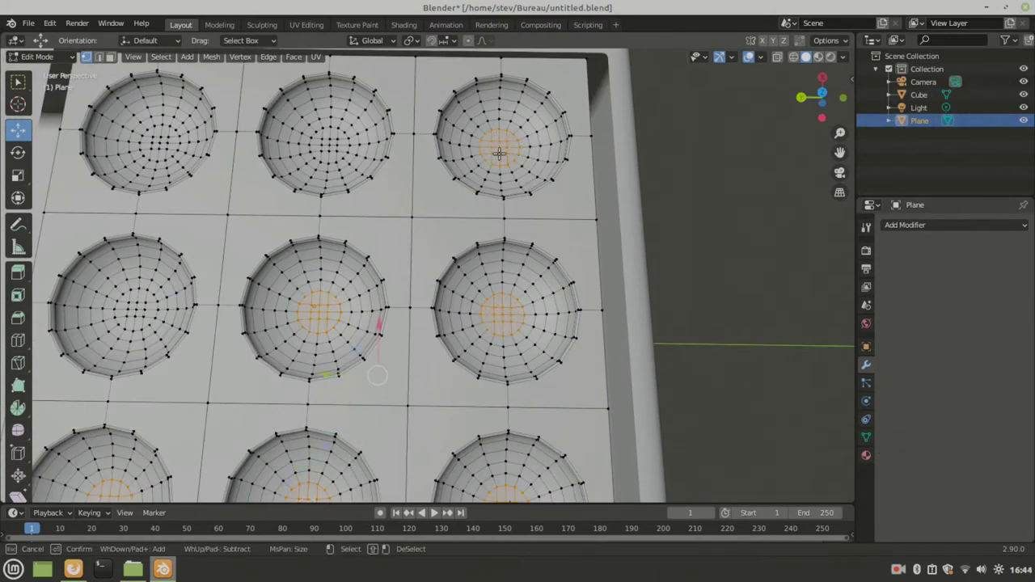
key("Escape")
middle_click_drag(130, 316, 423, 282)
Step: Grow the selection over whole bowls and assign it to a new vertex group, Group
key("ctrl+KP_Add")
key("ctrl+KP_Add")
key("ctrl+KP_Add")
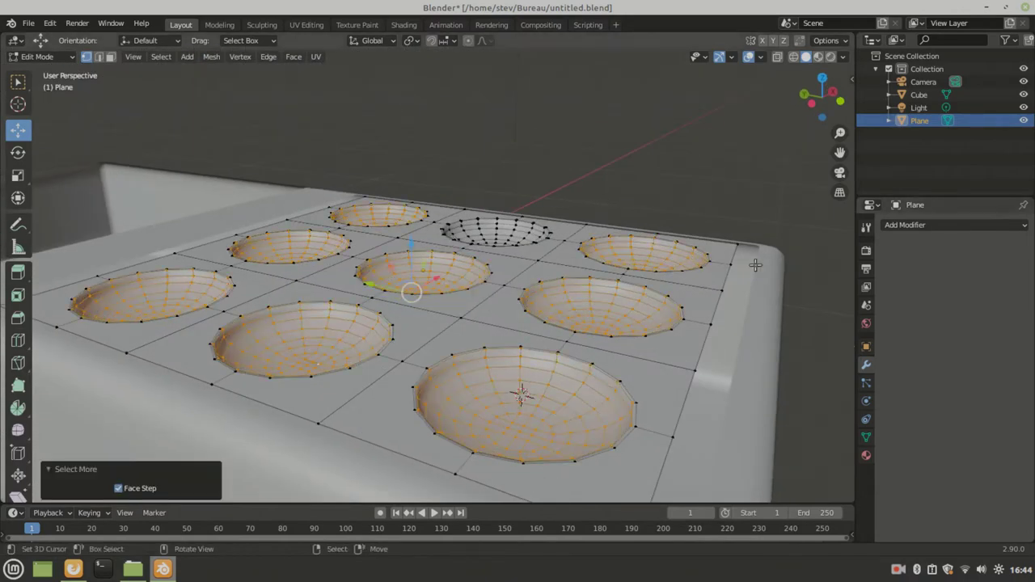
middle_click_drag(755, 265, 728, 340)
left_click(866, 436)
left_click(1022, 264)
scroll(527, 394, "up", 4)
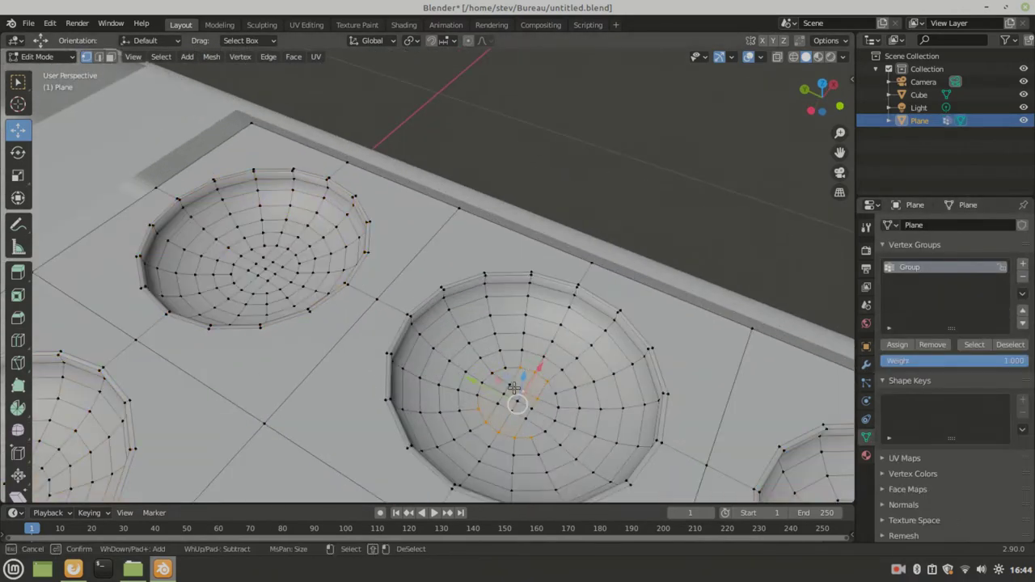
scroll(505, 404, "down", 6)
key("ctrl+KP_Add")
left_click(899, 345)
scroll(445, 324, "up", 5)
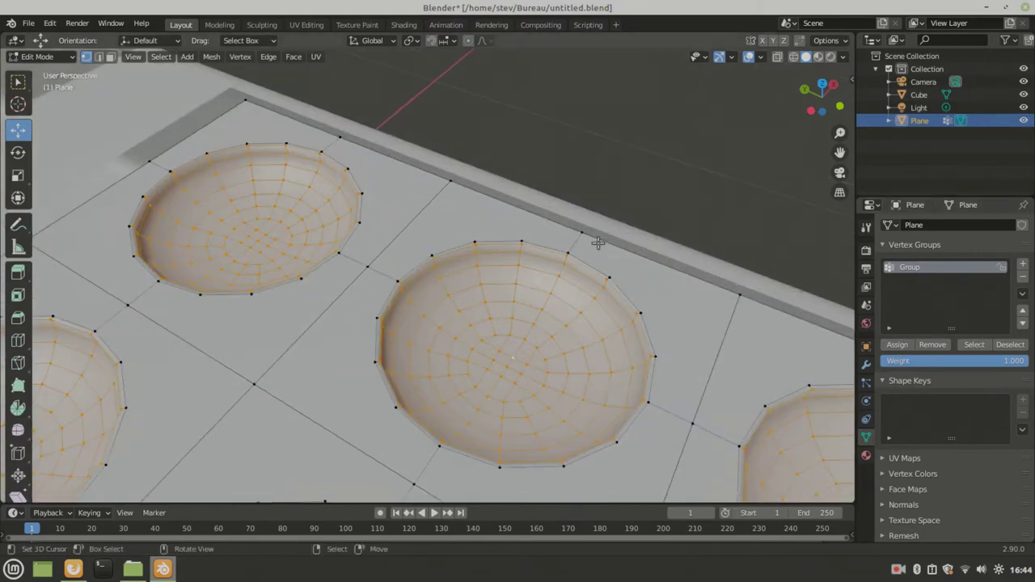
scroll(445, 323, "down", 5)
key("Tab")
mouse_move(518, 291)
middle_mouse_down()
mouse_move(401, 305)
mouse_move(518, 308)
middle_mouse_up()
Step: Select the domino body's middle divider face in Edit Mode, then return to Object Mode
left_click(401, 312)
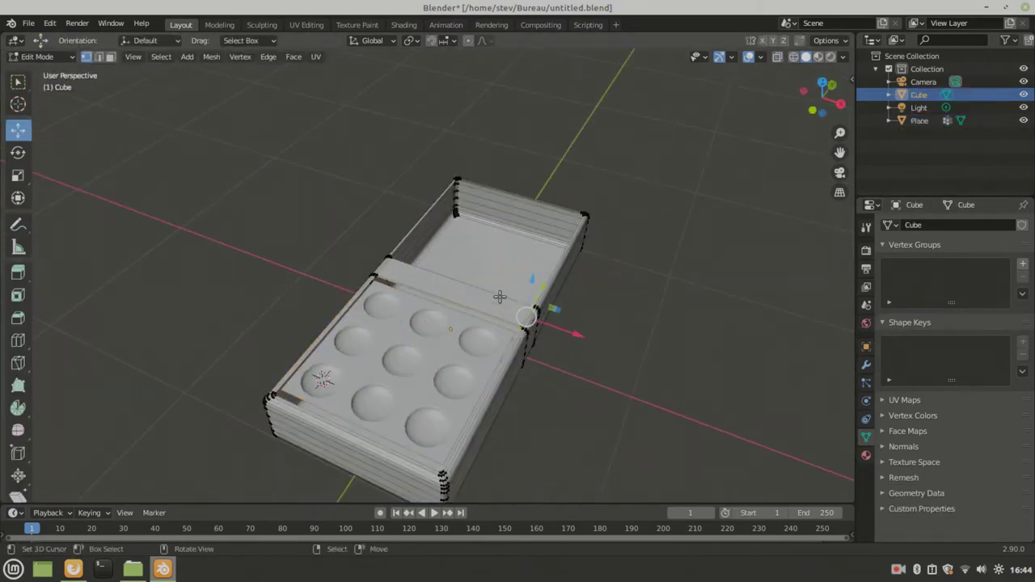
key("Tab")
scroll(518, 307, "up", 5)
left_click(405, 308)
mouse_move(405, 308)
middle_mouse_down()
mouse_move(475, 184)
mouse_move(421, 238)
middle_mouse_up()
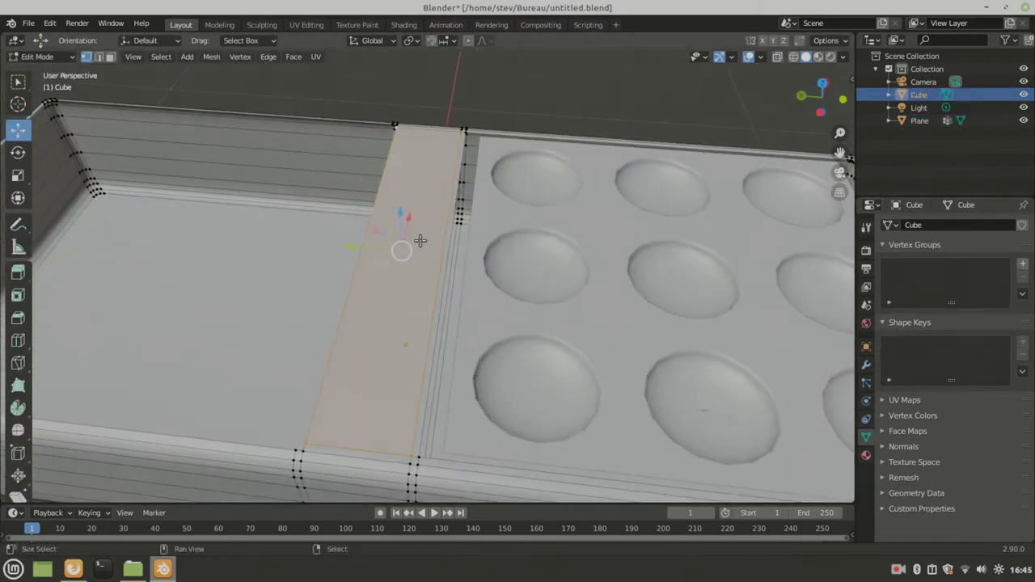
key("Tab")
Step: Select the original bowl Plane, check the pivot point options, and enter its Edit Mode
left_click(469, 257)
left_click(413, 40)
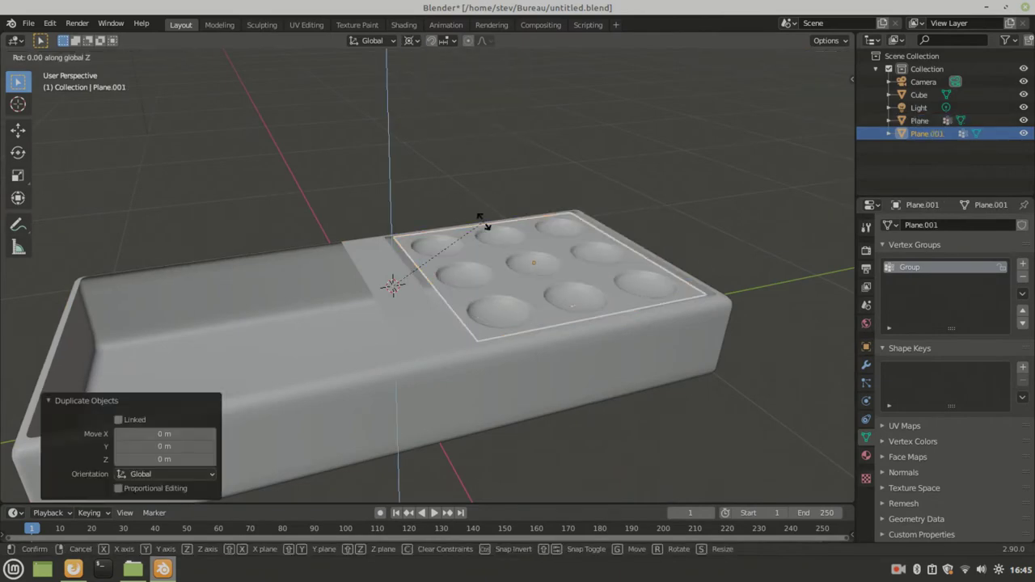
mouse_move(496, 283)
middle_mouse_down()
mouse_move(585, 254)
mouse_move(545, 202)
mouse_move(376, 342)
middle_mouse_up()
left_click(436, 296)
key("Tab")
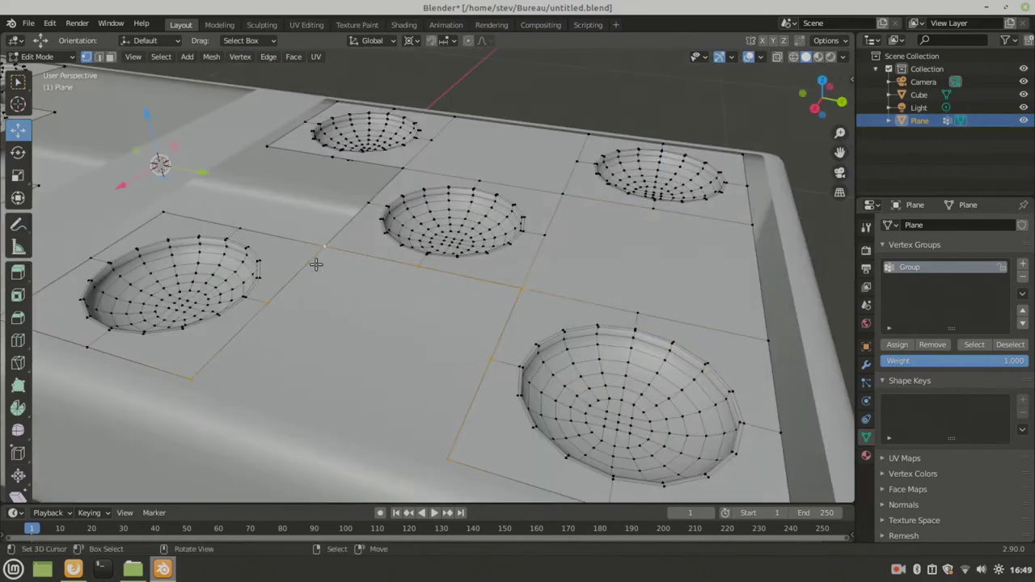
Step: Orbit around the slab to view the bowls and the whole domino from several angles
middle_click_drag(316, 264, 411, 265)
middle_click_drag(248, 294, 361, 282)
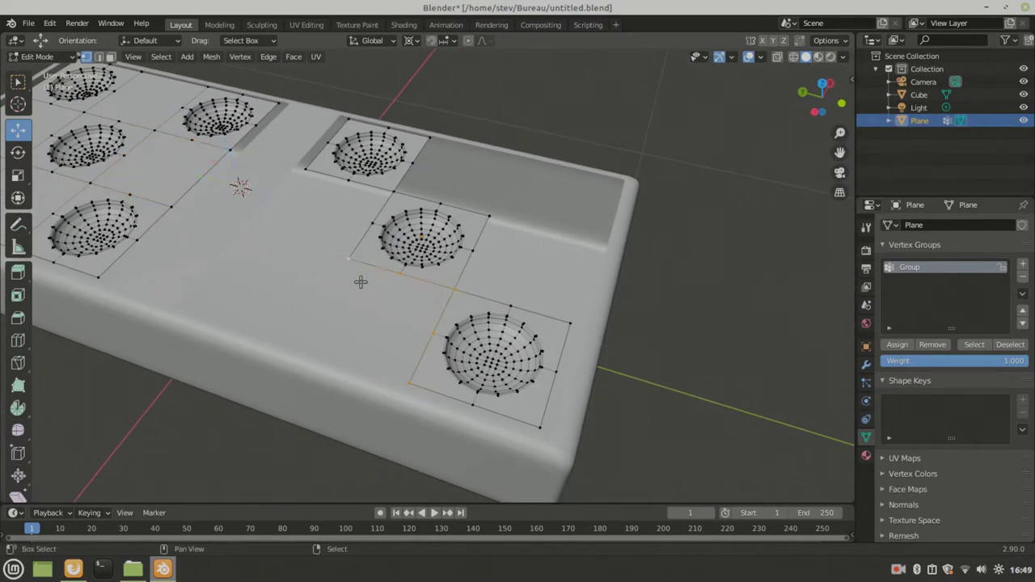
middle_click_drag(321, 184, 389, 185)
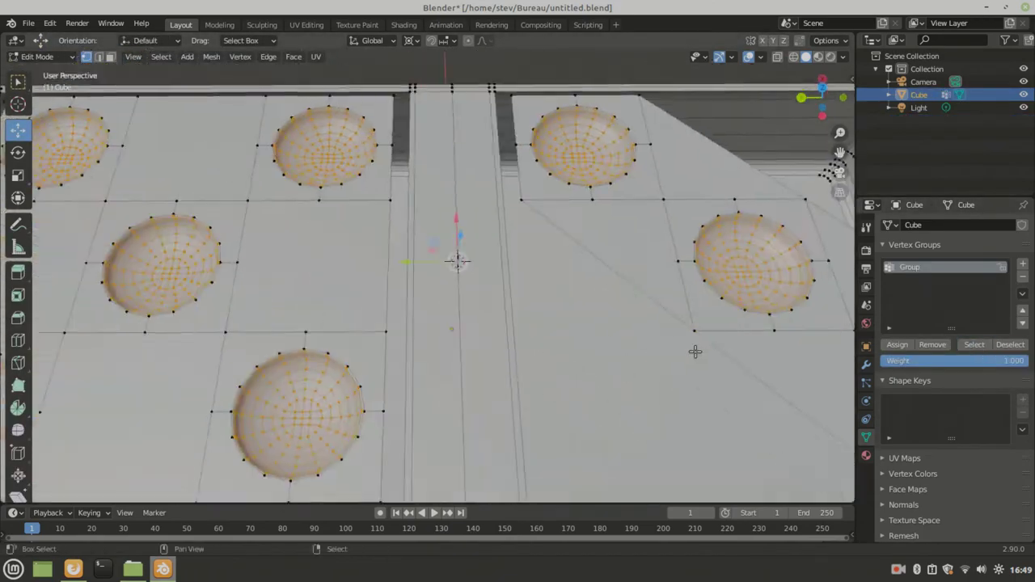
mouse_move(693, 351)
middle_mouse_down()
mouse_move(513, 359)
mouse_move(451, 340)
mouse_move(562, 281)
middle_mouse_up()
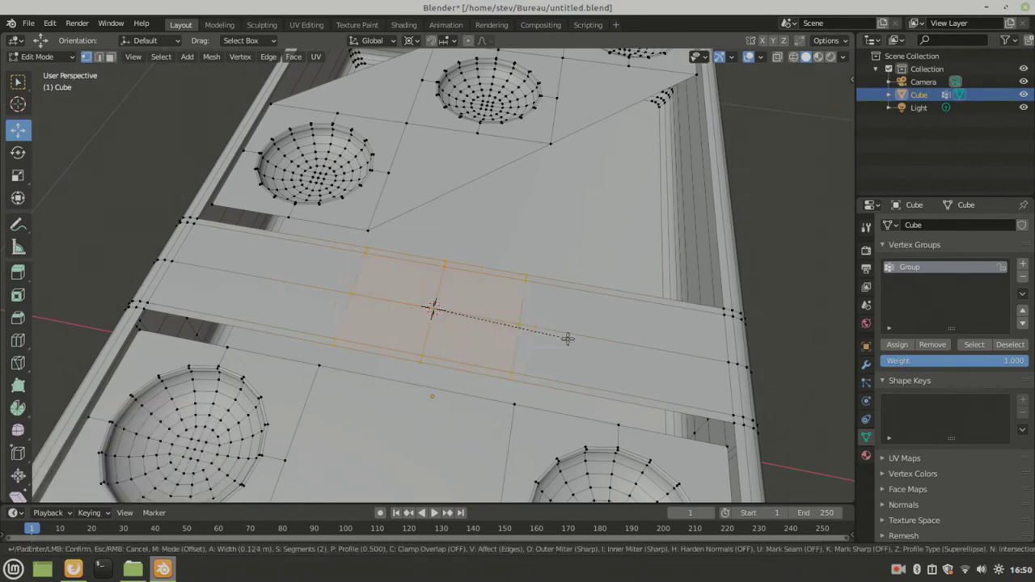
Step: Bevel the centre edge loops to widen the dividing groove across the domino top
left_click(567, 338)
middle_click_drag(293, 386, 453, 350)
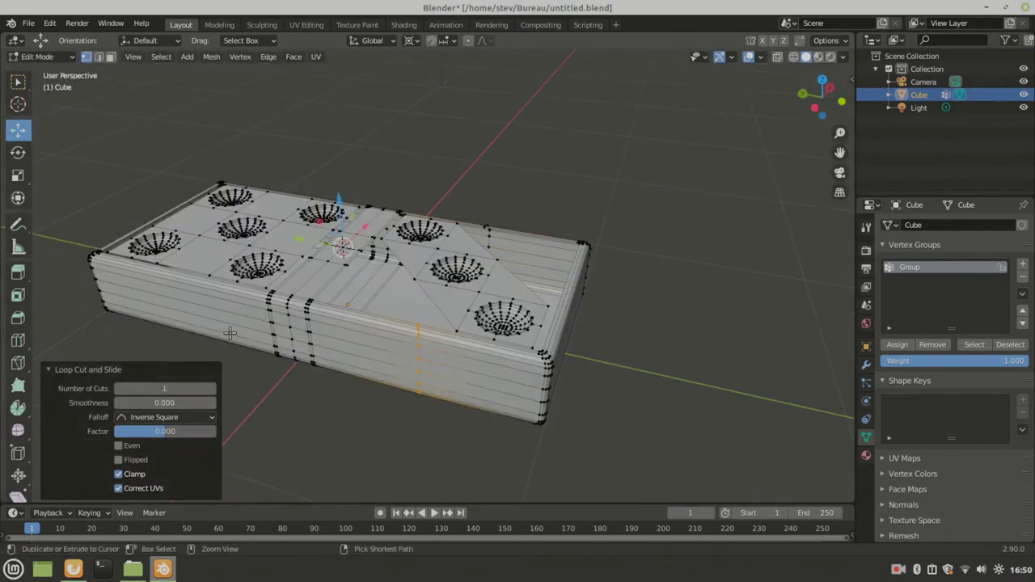
mouse_move(230, 332)
middle_mouse_down()
mouse_move(453, 347)
mouse_move(497, 340)
middle_mouse_up()
key("ctrl+b")
left_click(490, 359)
Step: Inspect the grooved top from several angles and switch back to Object Mode
scroll(498, 337, "up", 5)
mouse_move(305, 263)
middle_mouse_down()
mouse_move(415, 270)
mouse_move(371, 347)
middle_mouse_up()
mouse_move(255, 197)
middle_mouse_down()
mouse_move(358, 353)
mouse_move(388, 349)
mouse_move(264, 322)
middle_mouse_up()
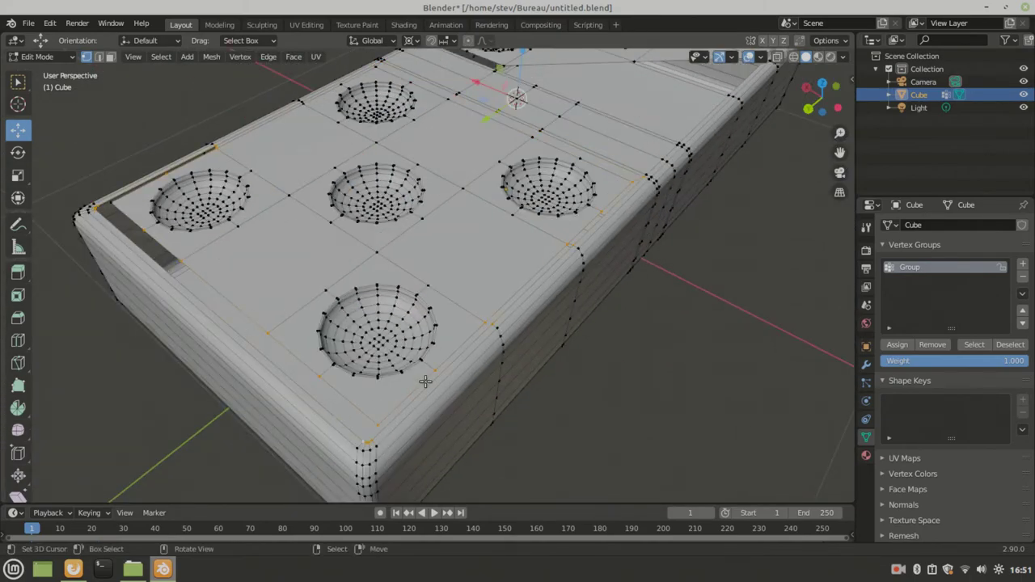
mouse_move(425, 381)
middle_mouse_down()
mouse_move(237, 143)
mouse_move(462, 286)
mouse_move(296, 386)
mouse_move(434, 369)
mouse_move(447, 332)
mouse_move(457, 395)
middle_mouse_up()
scroll(446, 332, "up", 4)
scroll(446, 332, "up", 3)
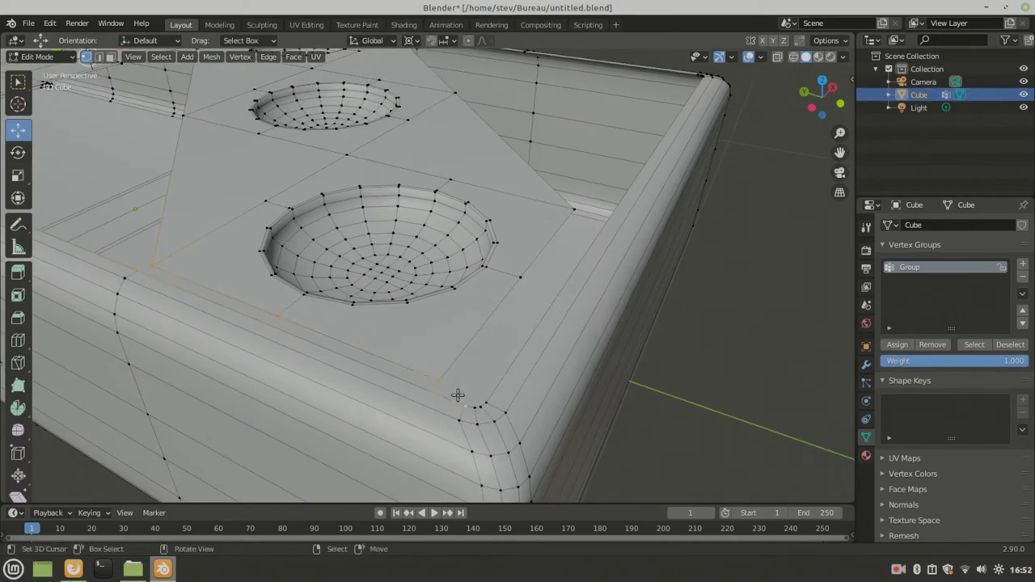
scroll(462, 353, "down", 5)
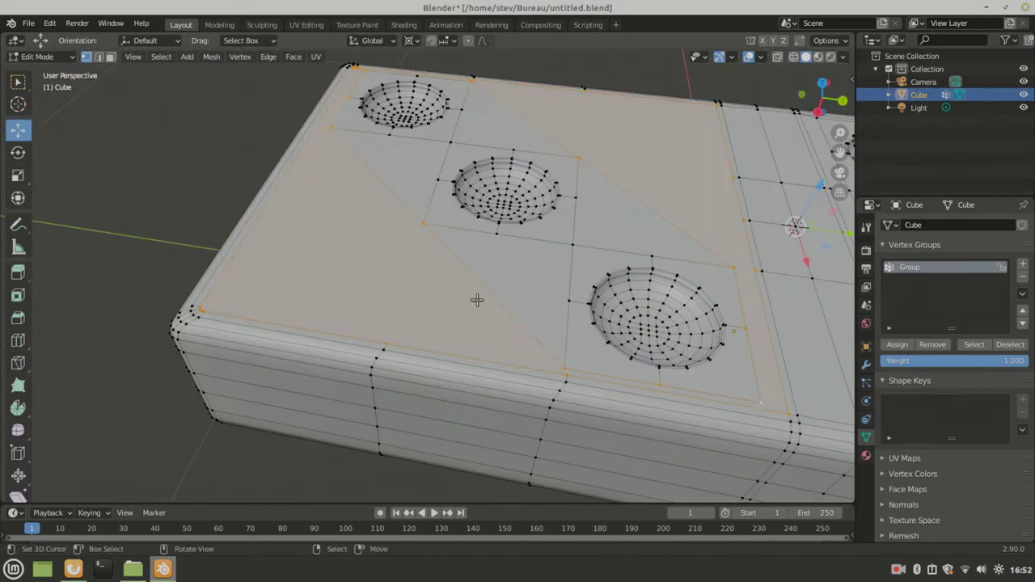
key("Tab")
mouse_move(478, 300)
middle_mouse_down()
mouse_move(619, 392)
mouse_move(529, 303)
mouse_move(484, 287)
middle_mouse_up()
scroll(619, 392, "down", 5)
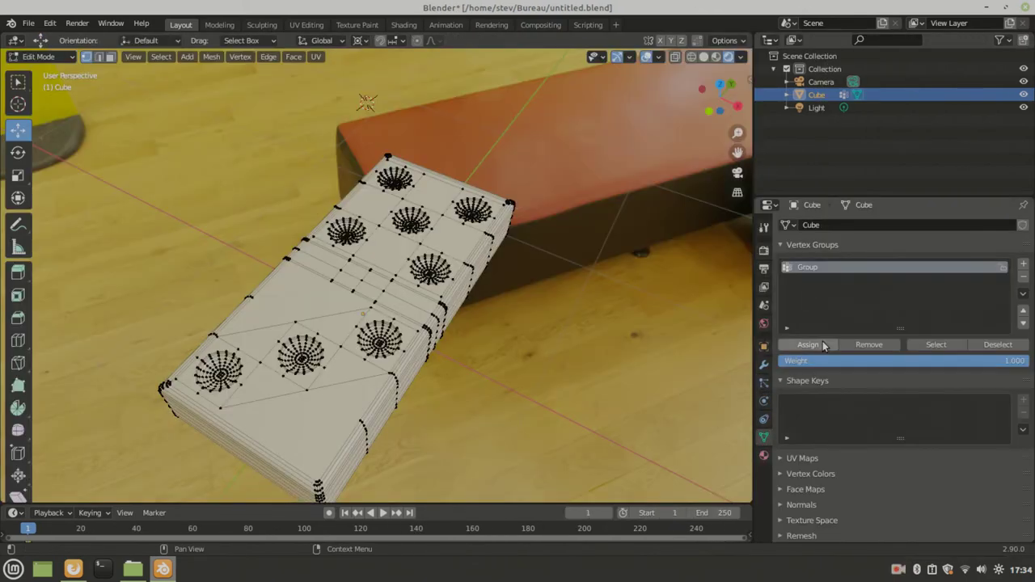
Step: Add a second material slot with new Material.001 and set its base colour dark
left_click(764, 456)
scroll(901, 314, "up", 5)
left_click(1023, 225)
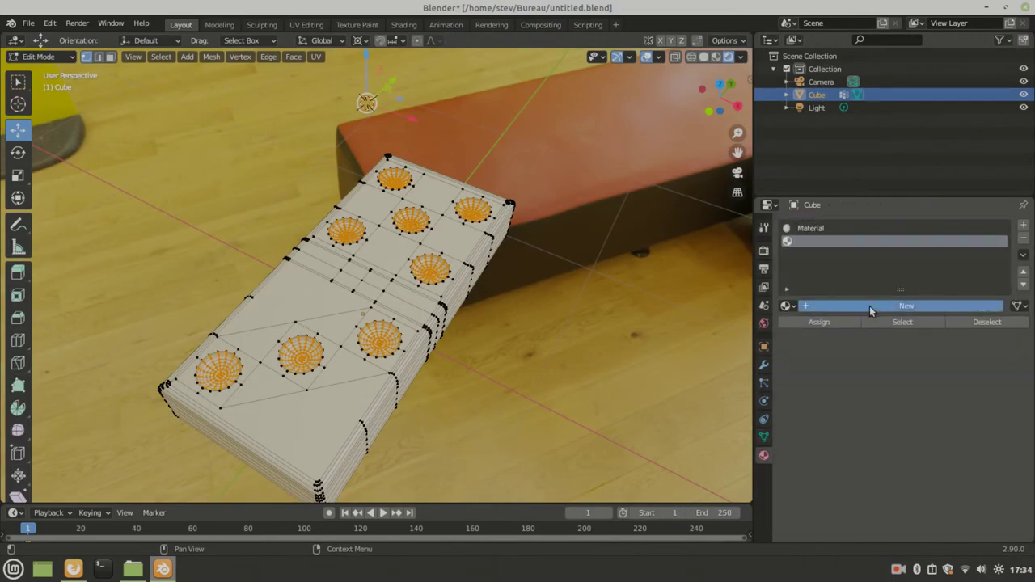
left_click(870, 306)
left_click(930, 455)
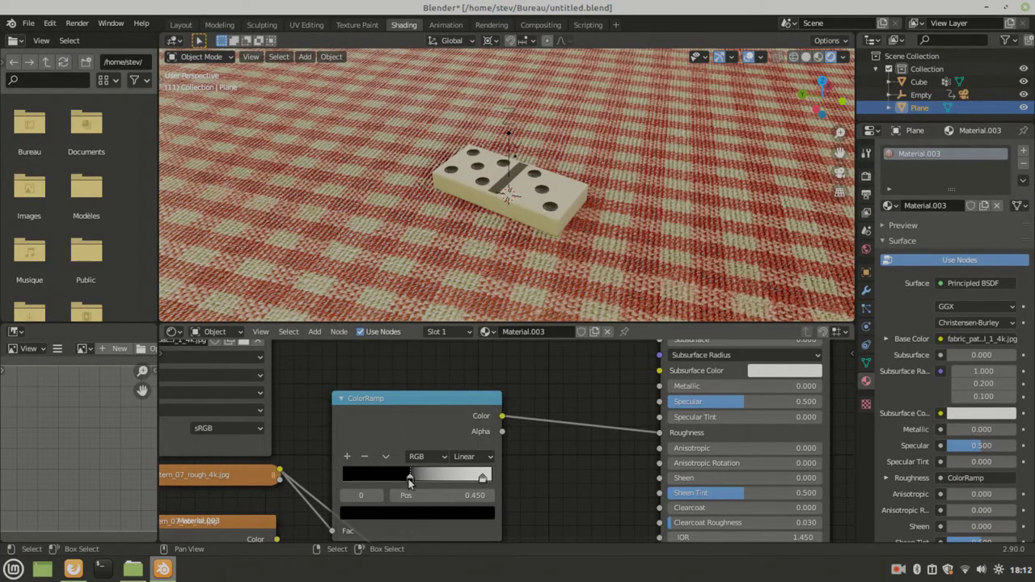
Step: Move the roughness ColorRamp stops: black to 0.0 and white to 0.395
left_click_drag(383, 479, 337, 479)
left_click_drag(482, 480, 377, 481)
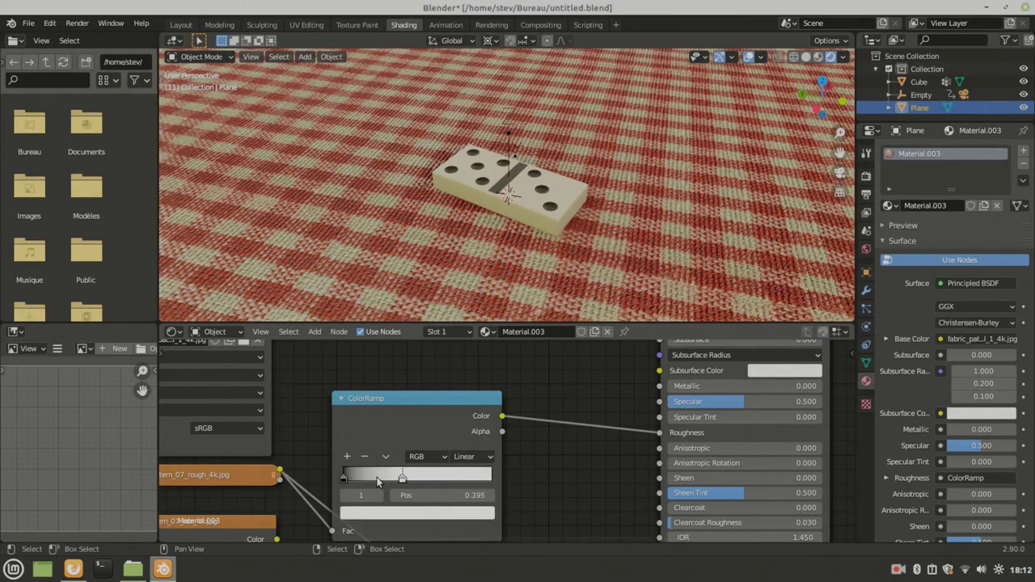